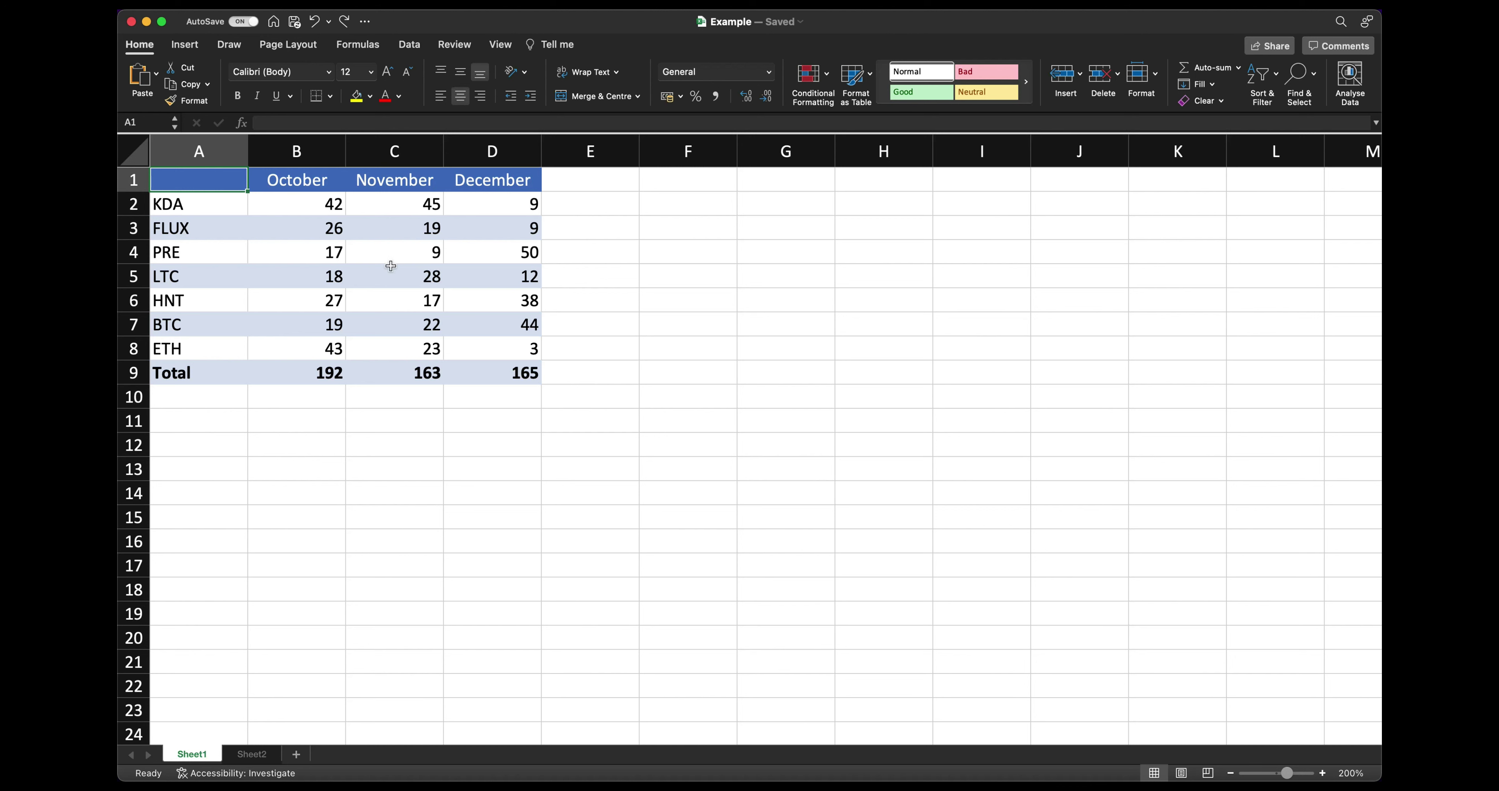
- Inspect individual table values, ending on the October total in B9
click(490, 351)
click(305, 293)
click(407, 247)
click(495, 272)
click(480, 323)
click(302, 372)
- Check the SUM formulas behind the October, November and December totals in B9:D9
click(362, 122)
key(Right)
key(F2)
key(Escape)
key(Right)
key(F2)
key(Return)
key(Left)
key(Left)
key(Up)
- Copy the totals B9:D9 and paste them into row 11 starting at B11
key(shift+Right)
key(shift+Right)
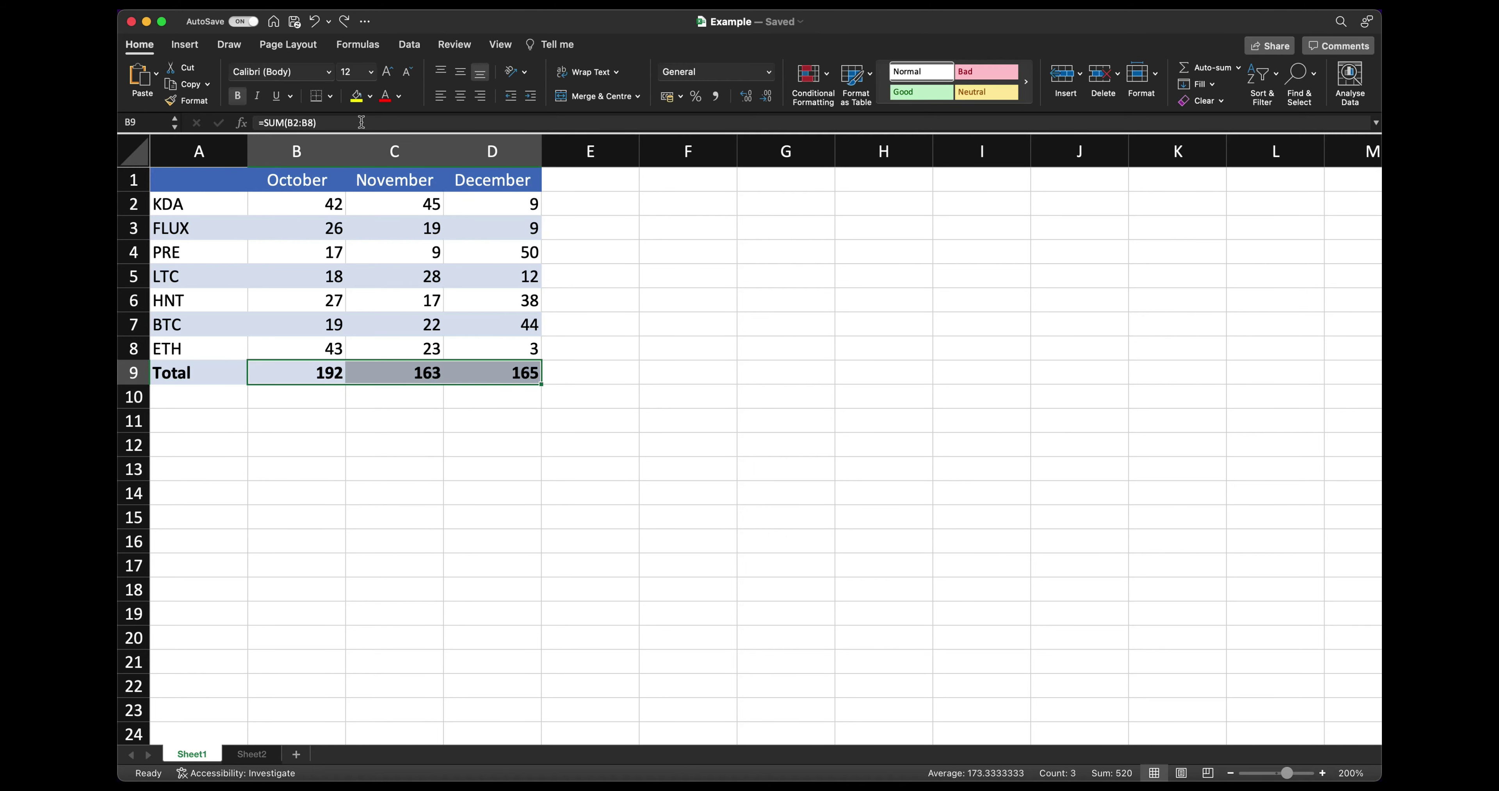
key(super+c)
click(284, 421)
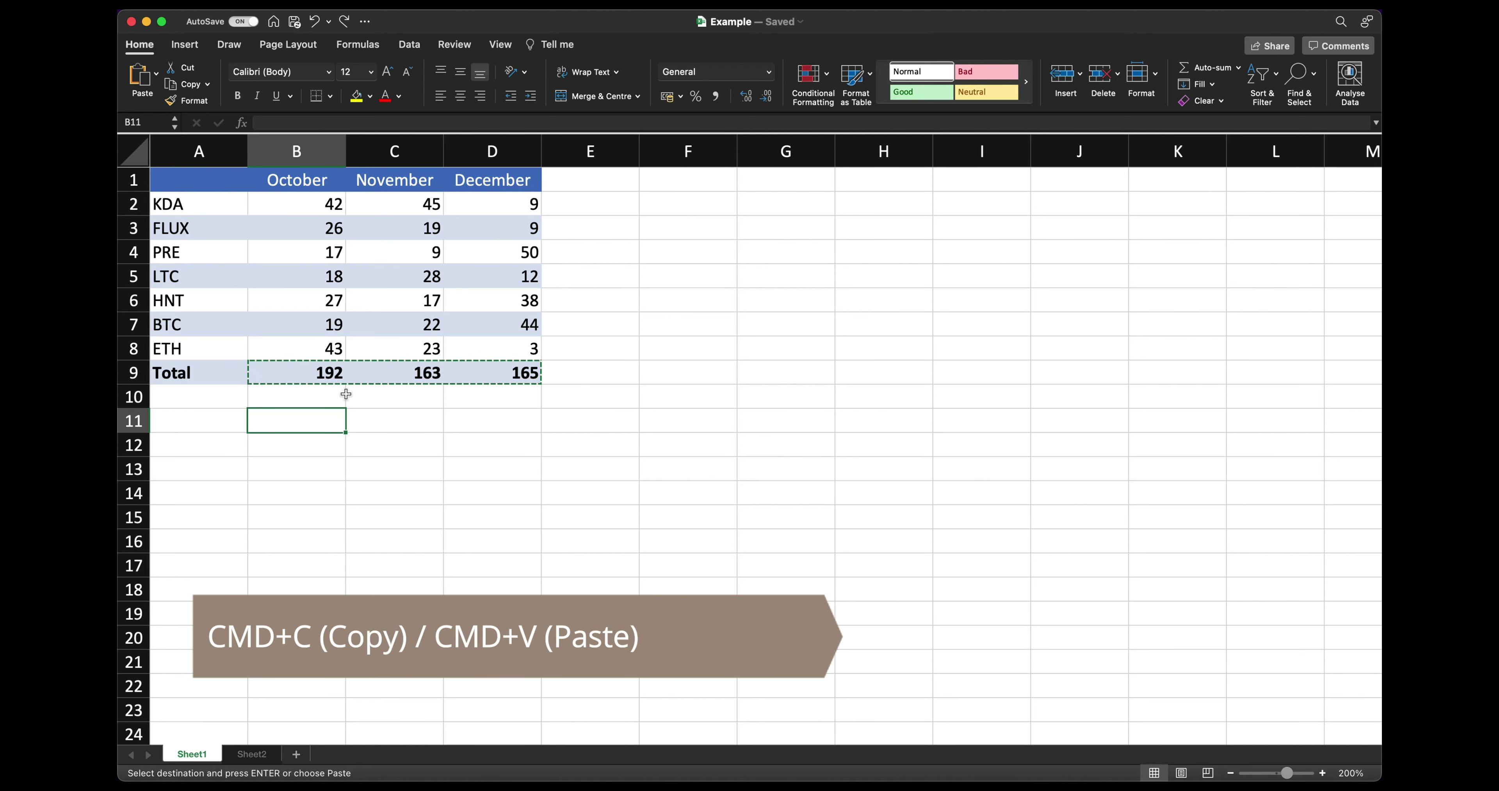
key(super+v)
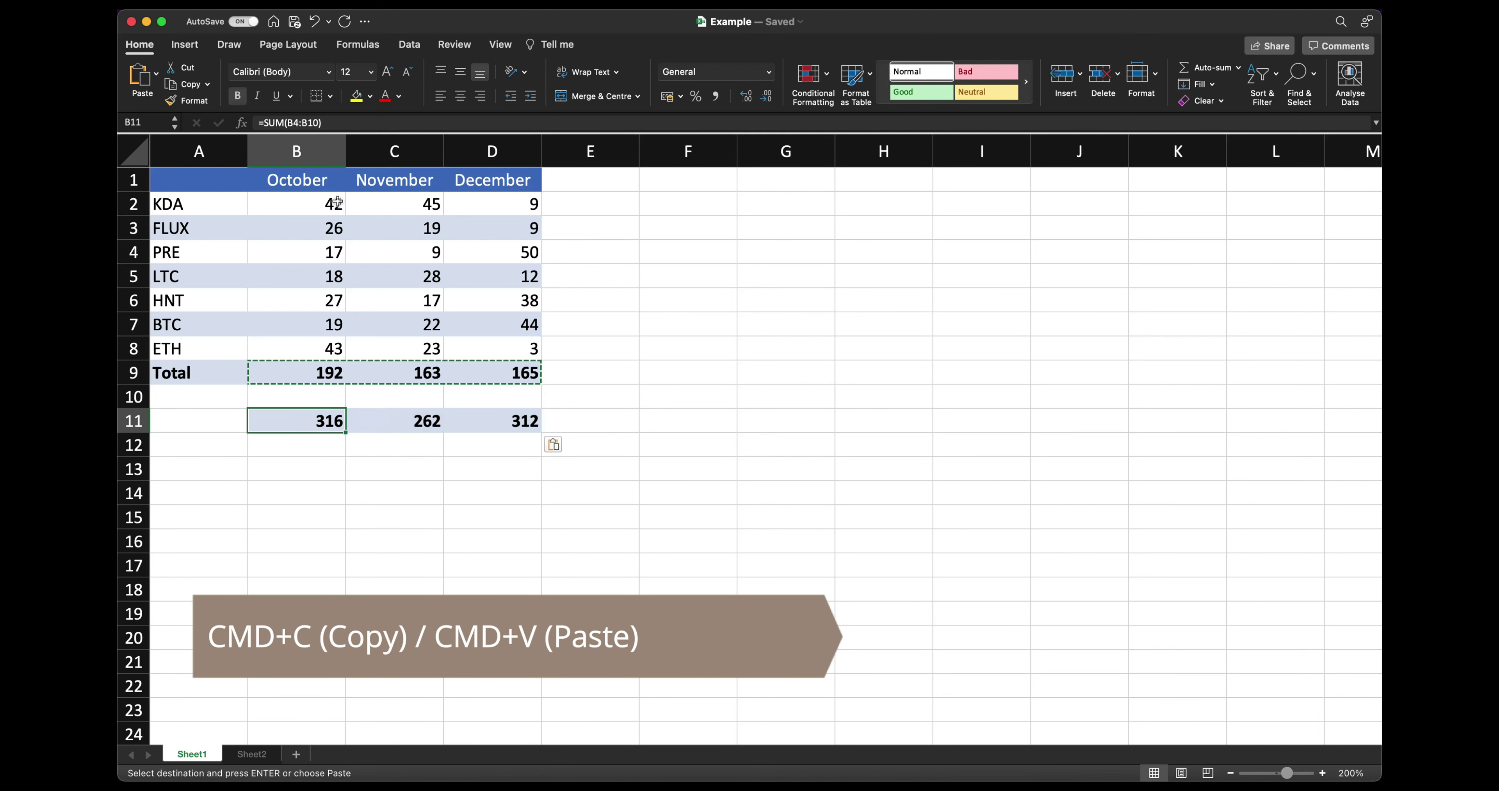
- Verify the pasted relative formulas in B11:D11 give 316, 262 and 312, then reselect B9:D9
click(343, 123)
key(Escape)
key(Right)
click(342, 124)
key(Escape)
key(Right)
click(343, 123)
key(Escape)
key(Left)
key(Left)
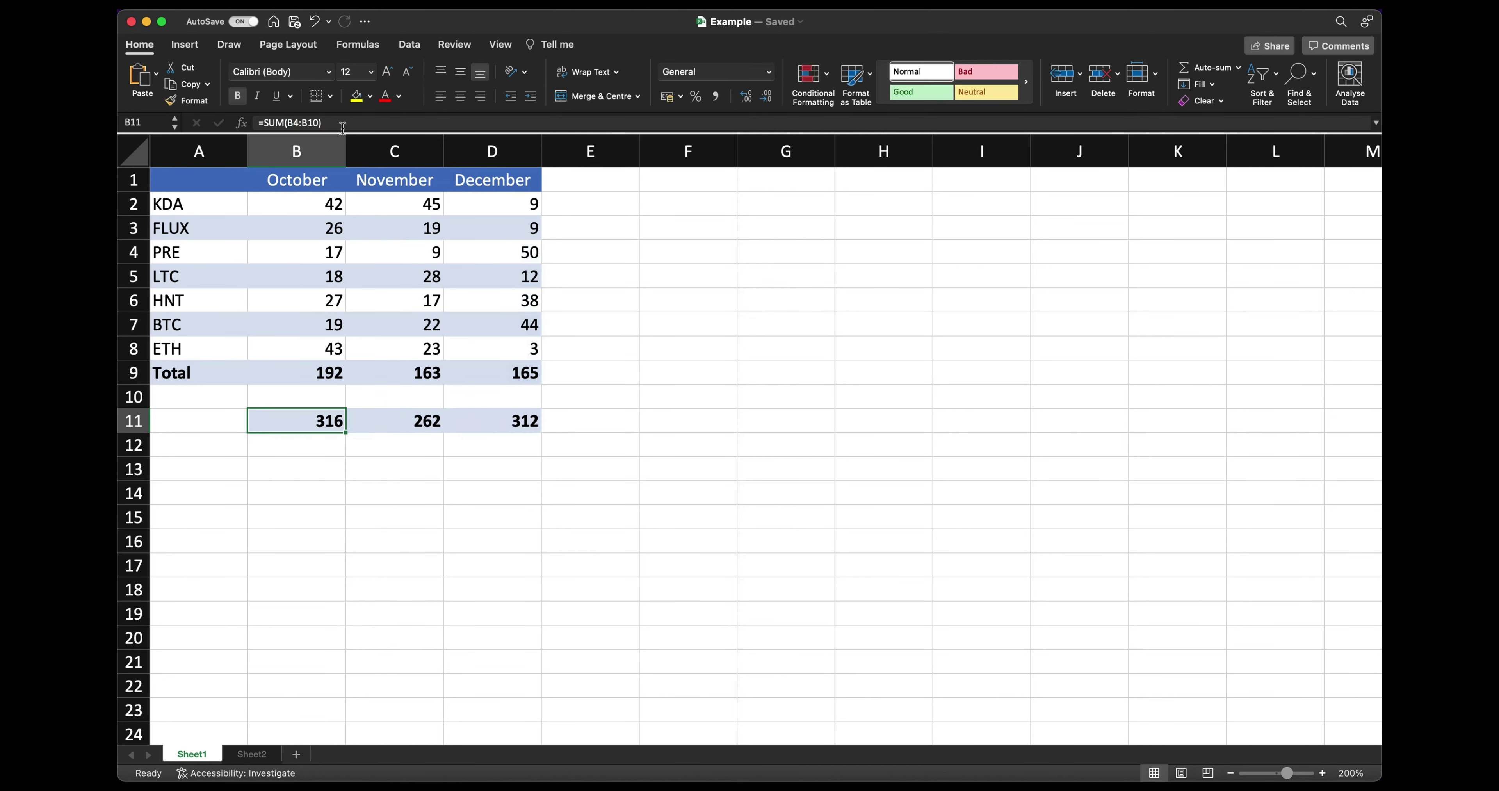
key(Up)
key(Up)
key(shift+Right)
key(shift+Right)
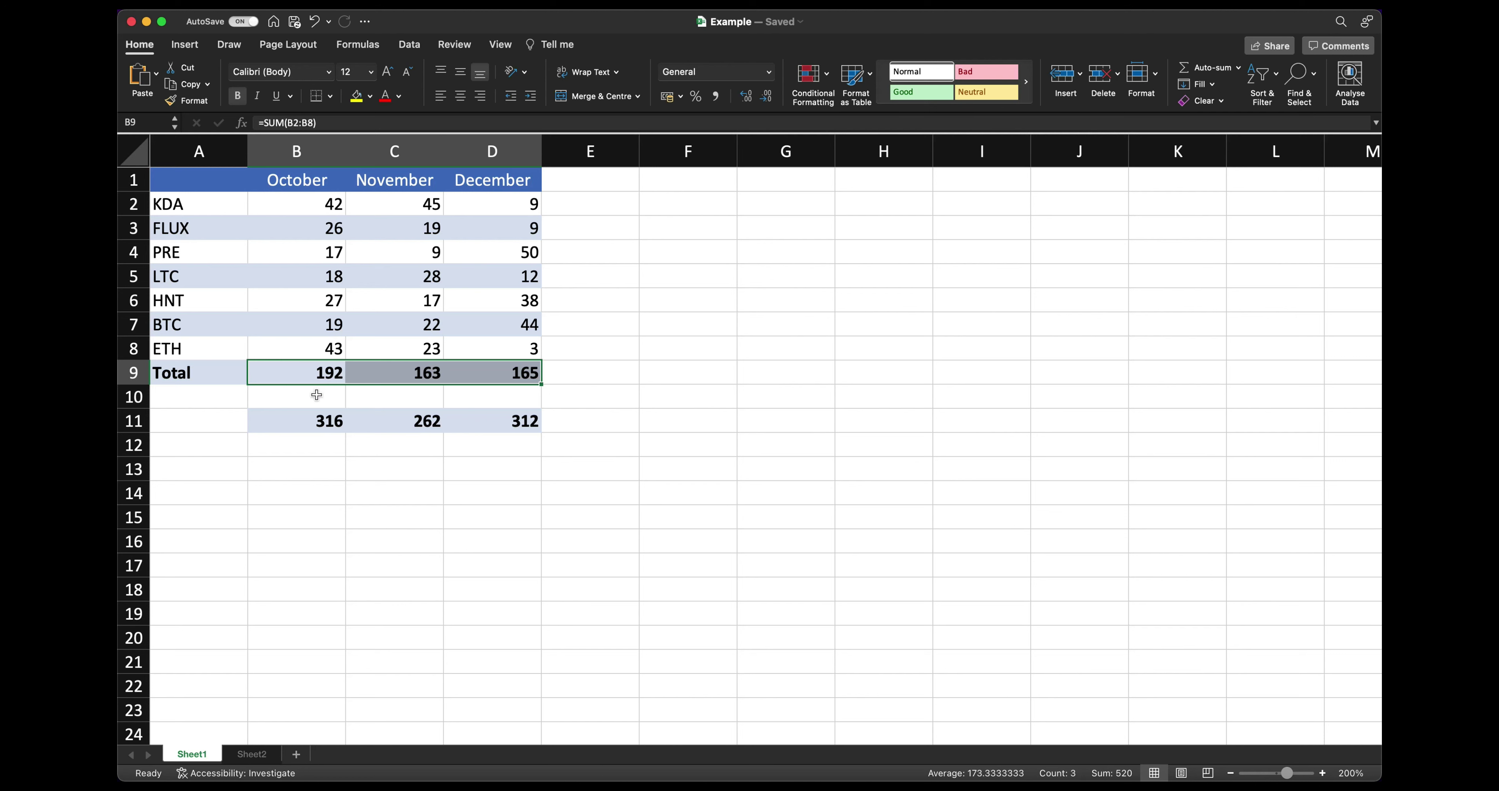
- Paste the copied totals into B12 as values only via Paste Special
key(super+c)
click(308, 444)
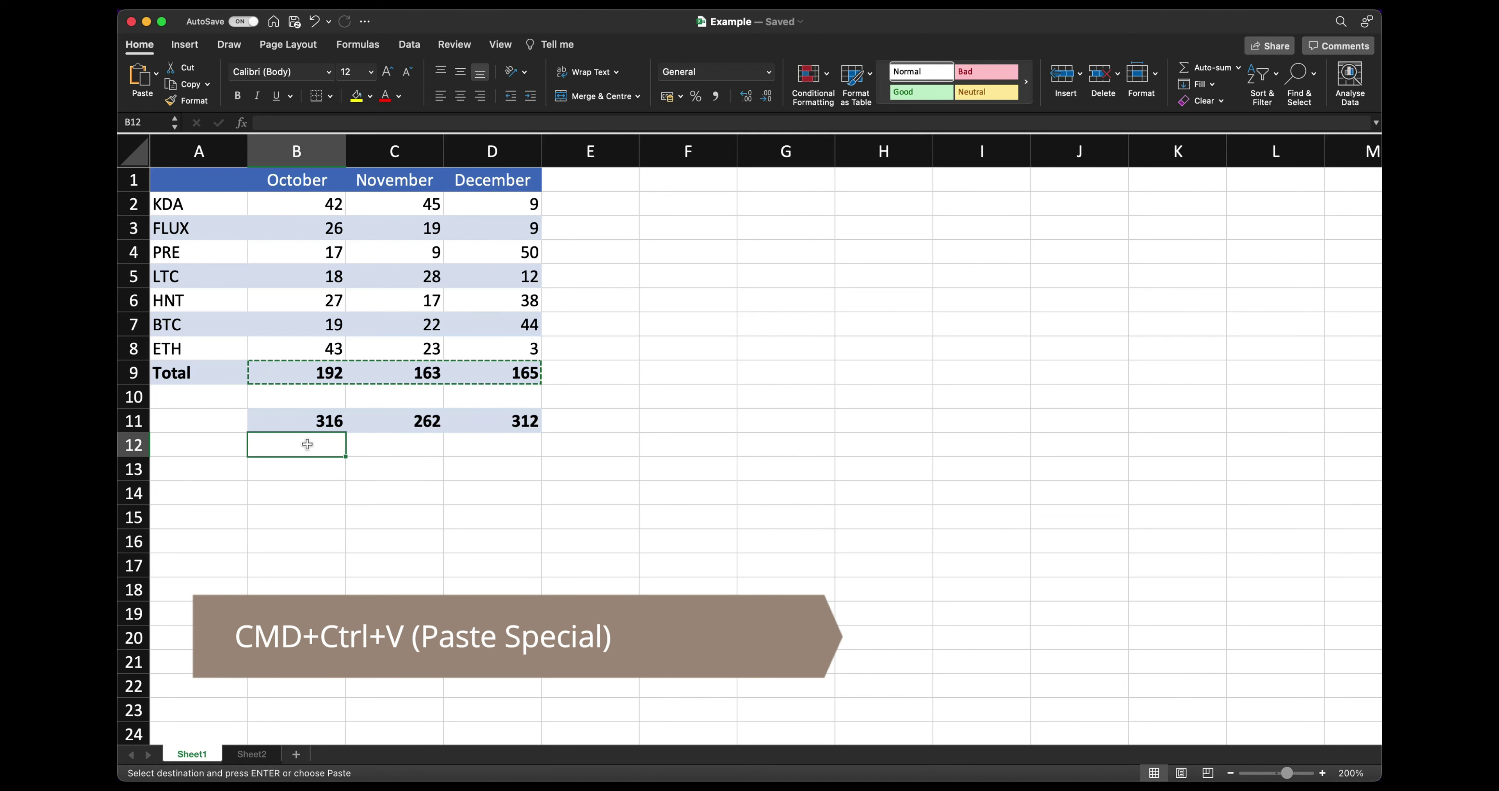
key(super+ctrl+v)
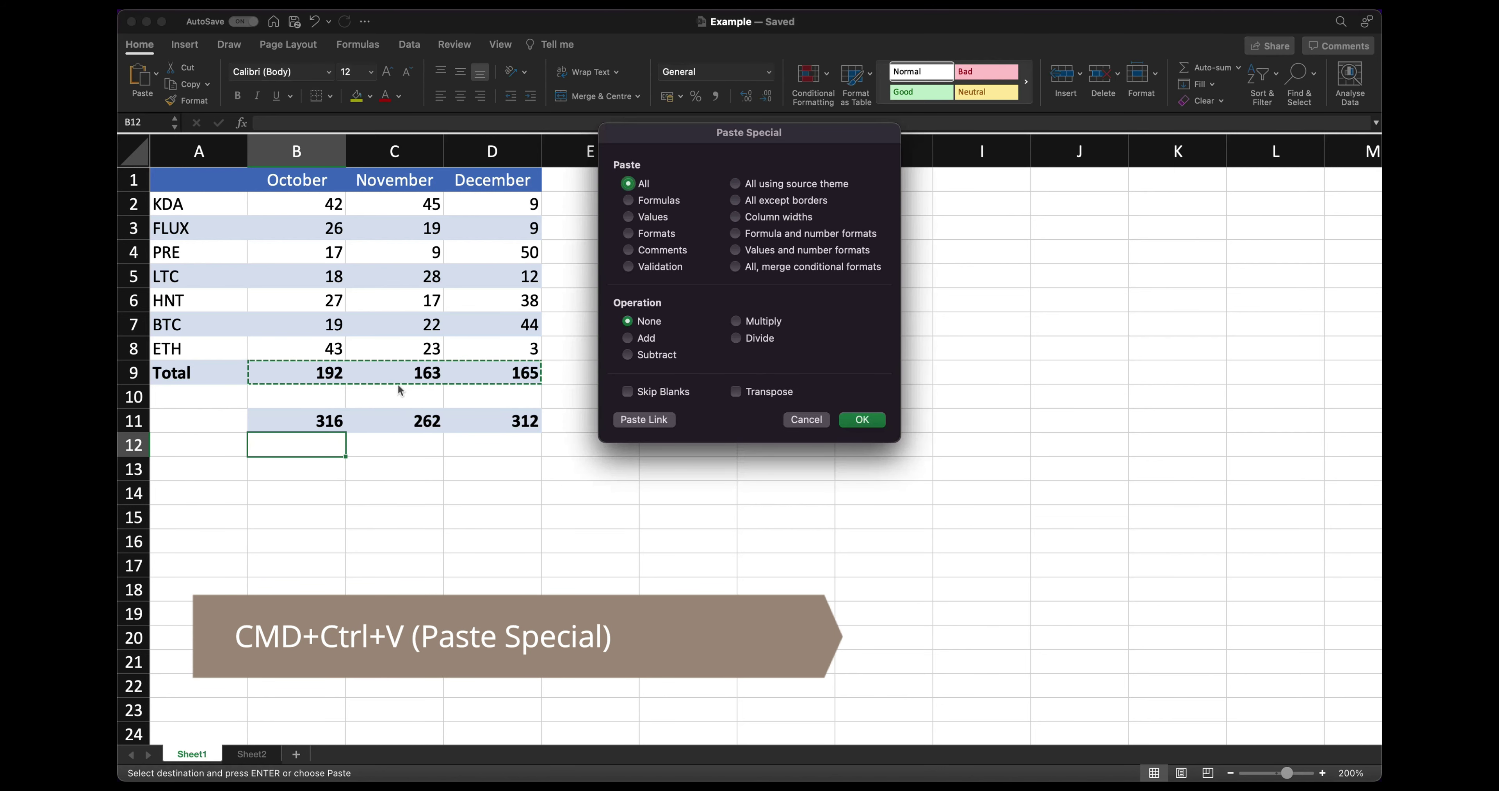
click(640, 219)
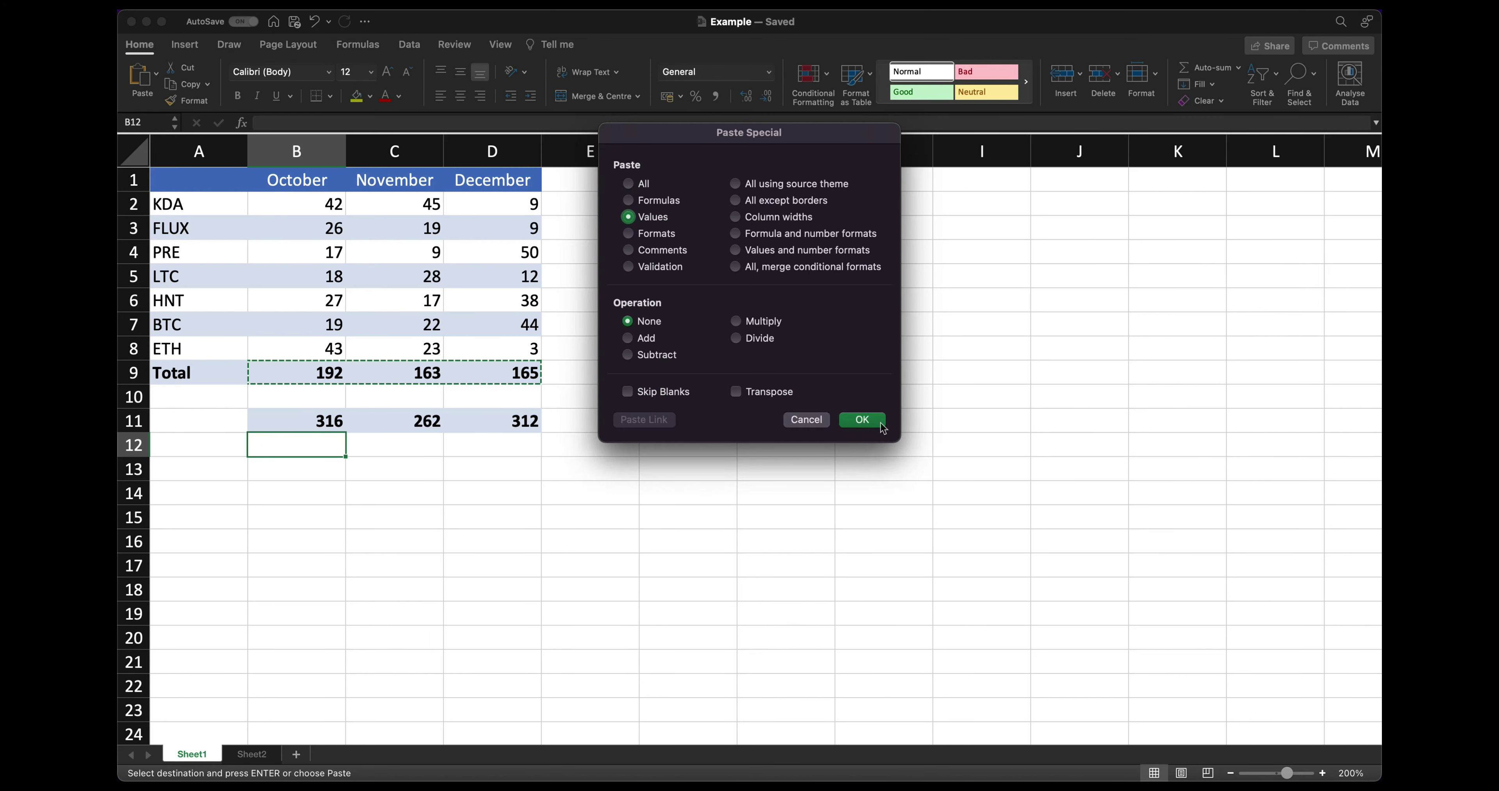
click(862, 419)
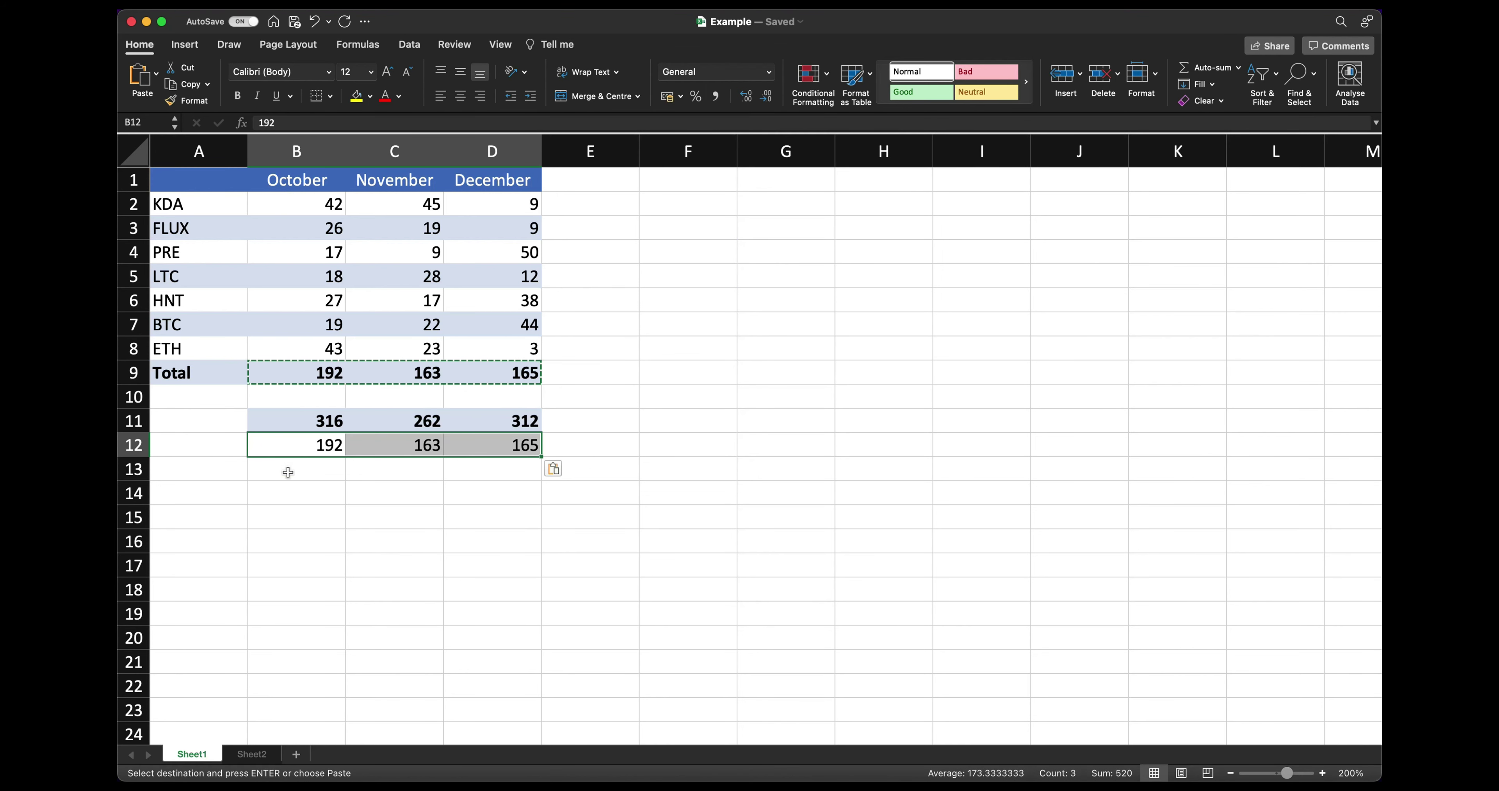
- Compare the plain values 192, 163, 165 in row 12 against row 11's formulas
click(288, 470)
click(428, 445)
click(464, 446)
click(308, 450)
click(407, 451)
click(473, 445)
click(314, 420)
click(402, 420)
click(495, 421)
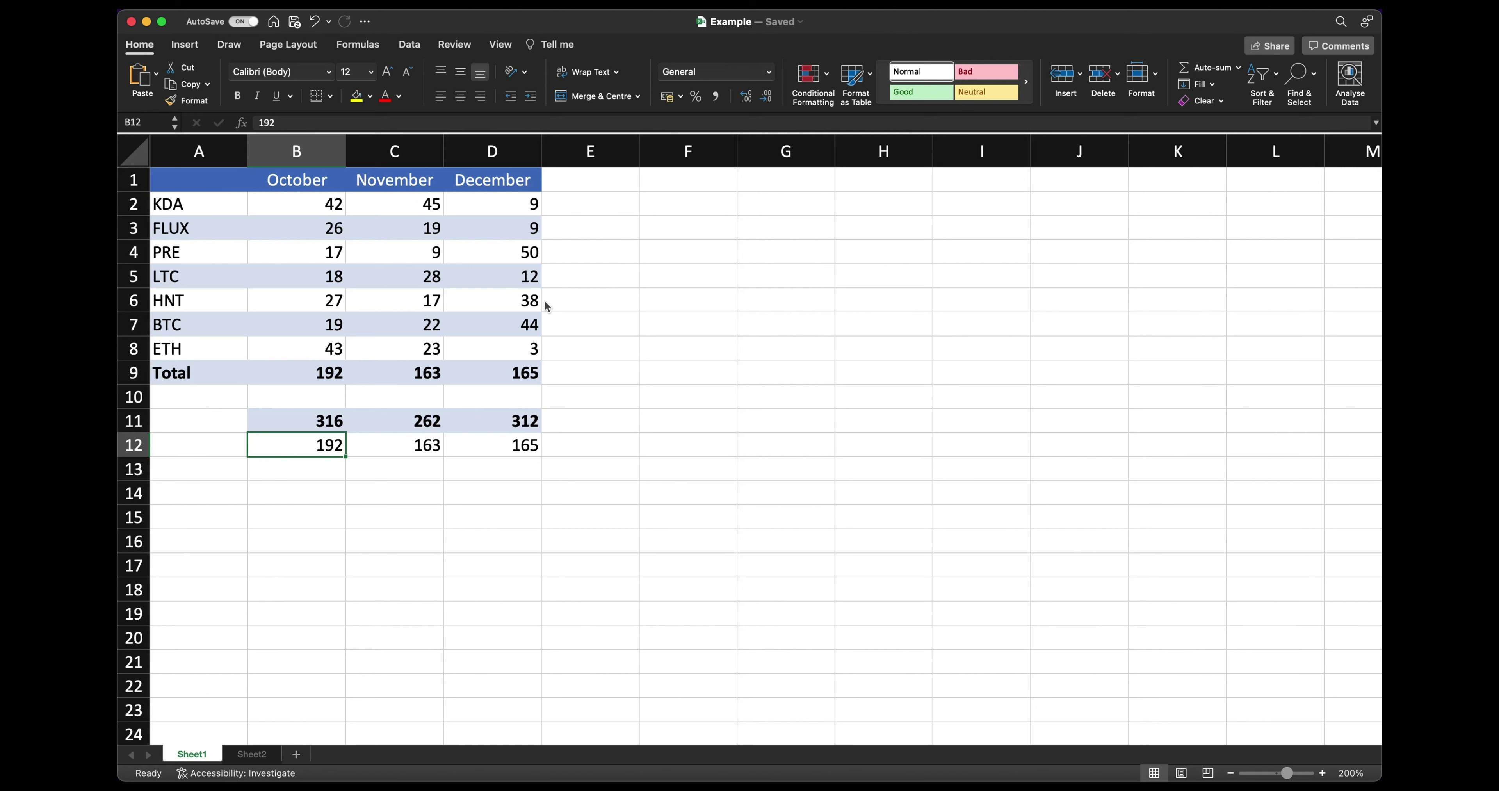
click(314, 469)
right_click(314, 470)
mouse_move(414, 433)
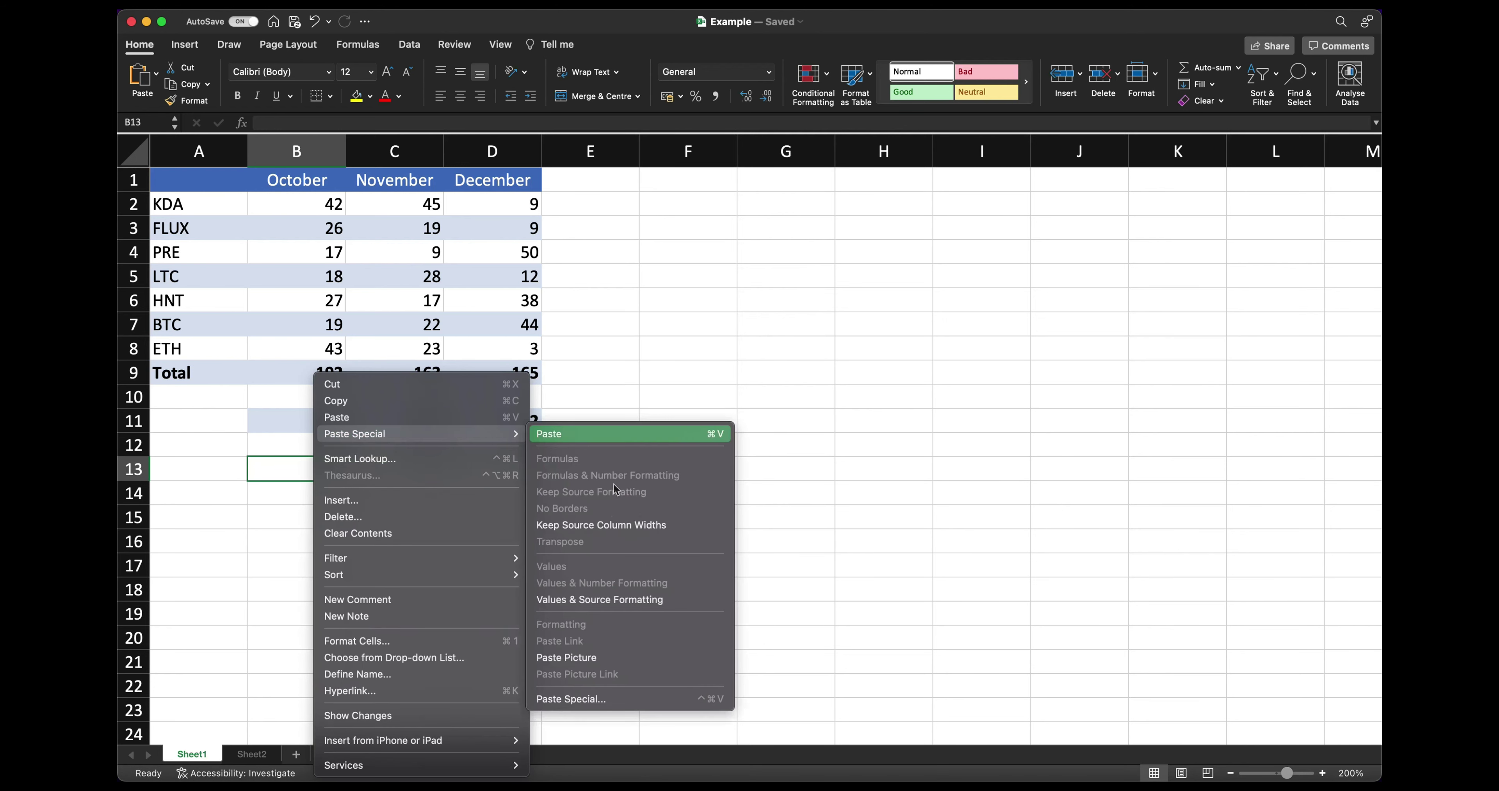
click(615, 377)
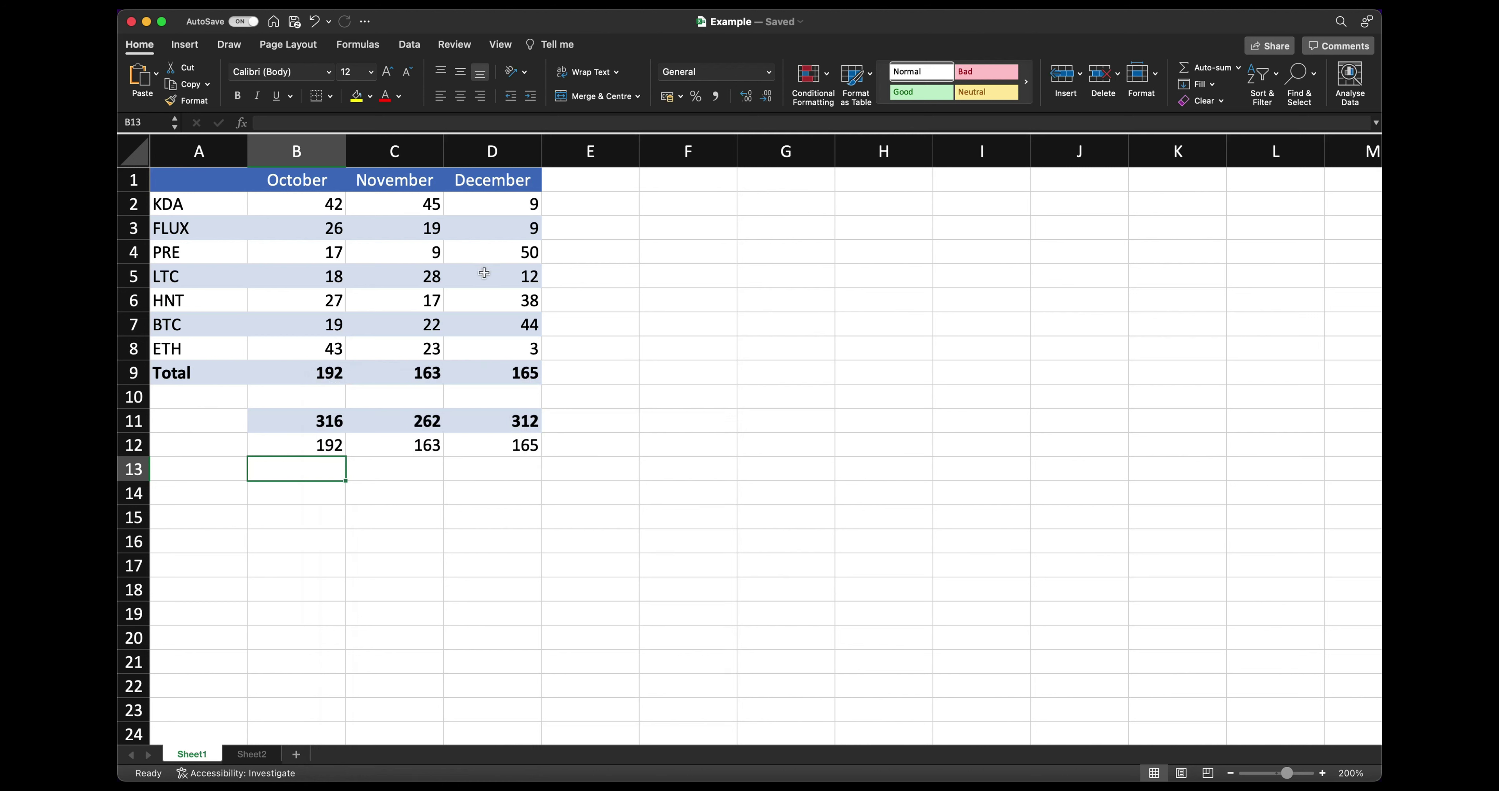
- Open the Quick Access Toolbar customisation settings and list All Commands
click(365, 23)
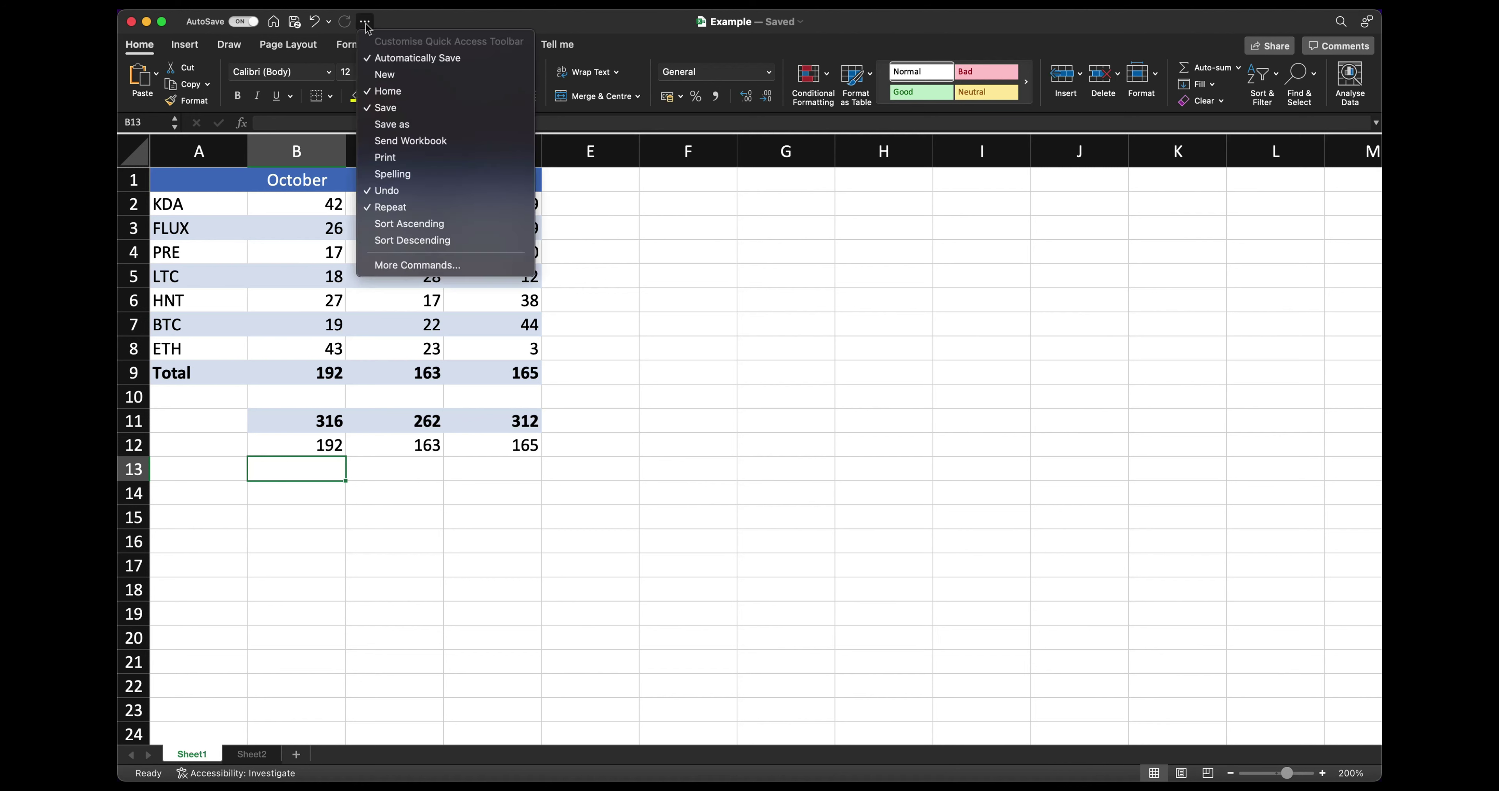
click(440, 265)
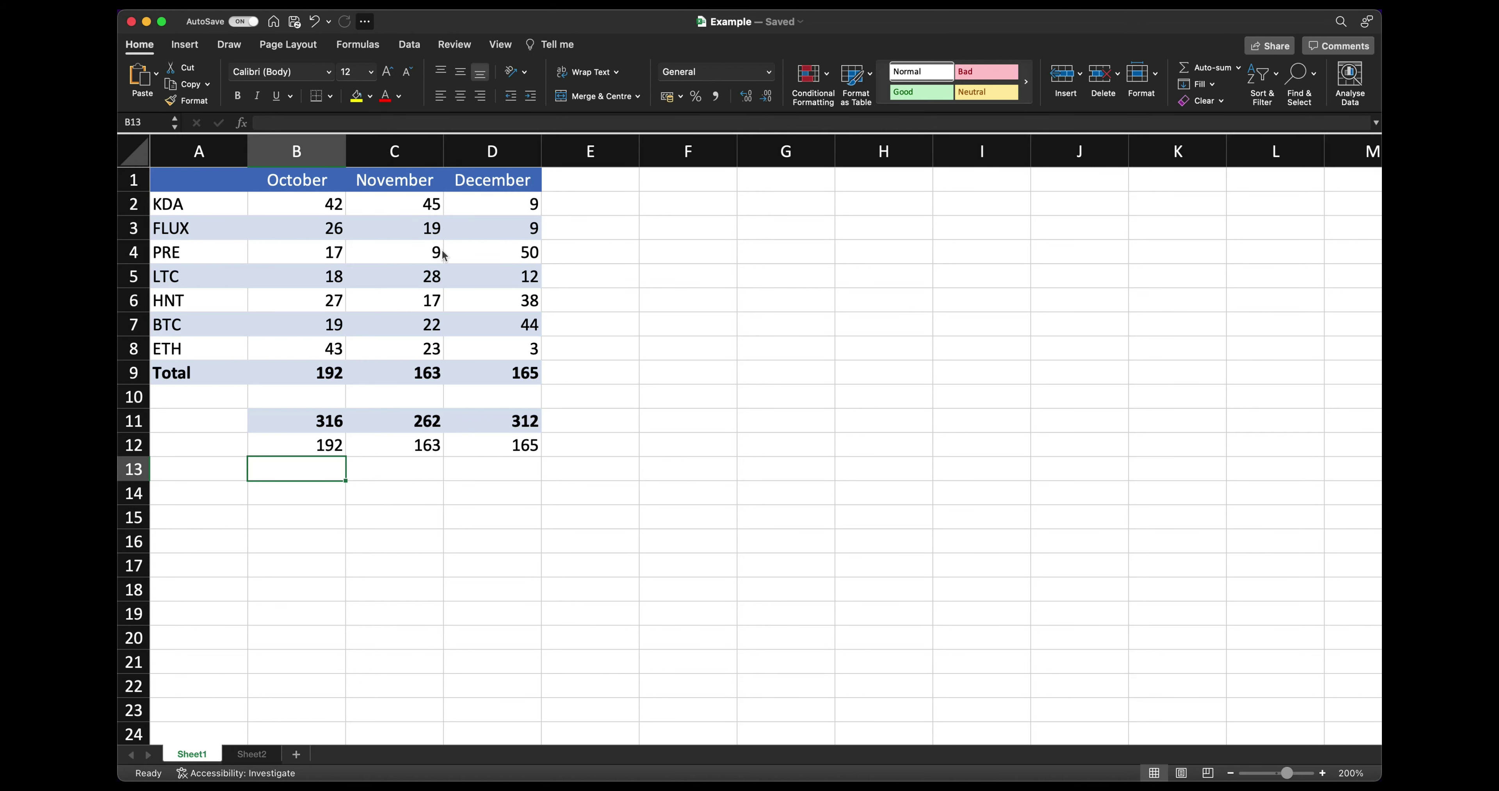
click(626, 197)
click(615, 235)
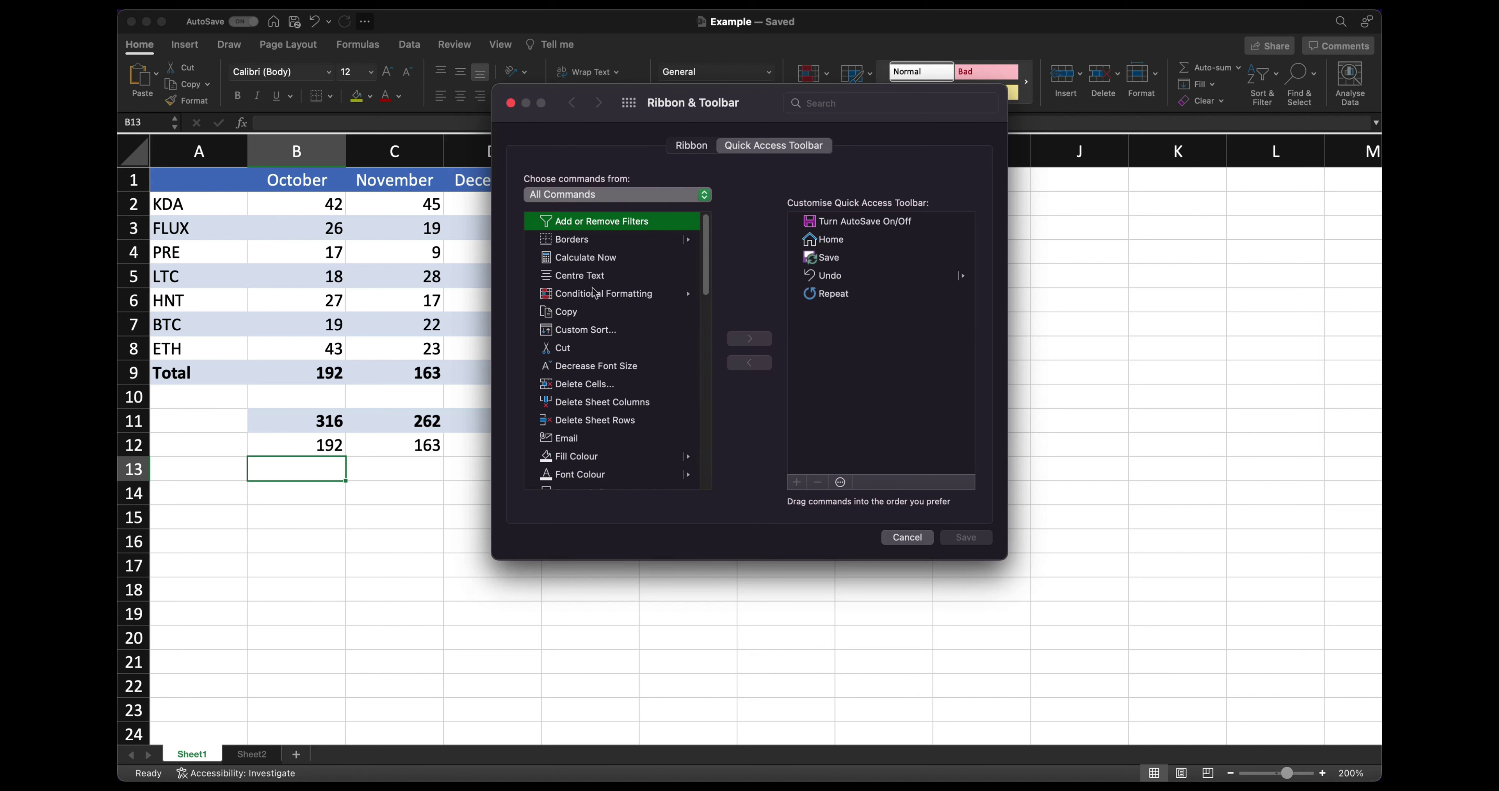
- Add Paste Values to the Quick Access Toolbar and save the customisation
scroll(608, 274, down, 20)
click(622, 259)
key(p)
scroll(628, 279, down, 5)
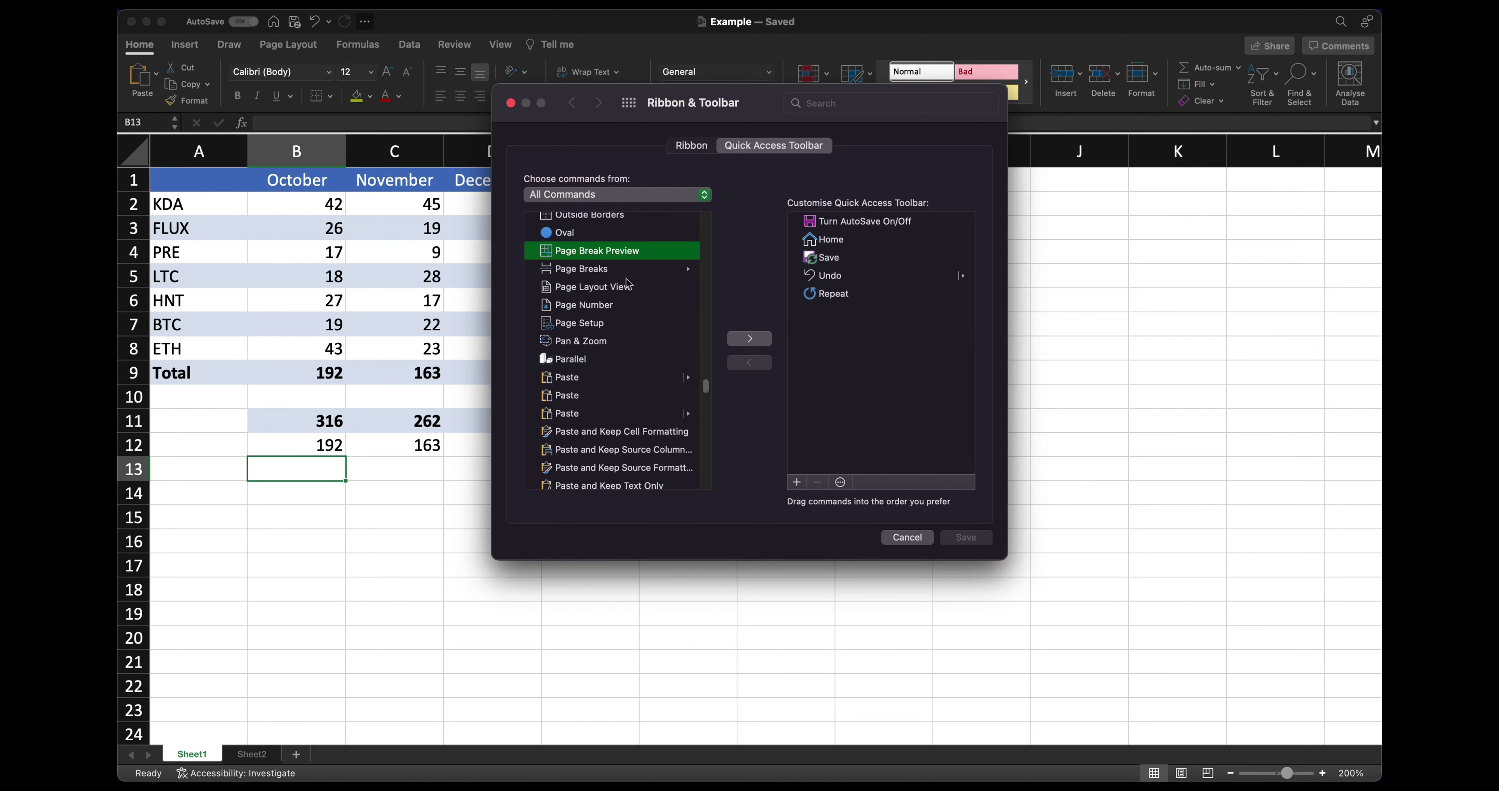
scroll(599, 324, down, 3)
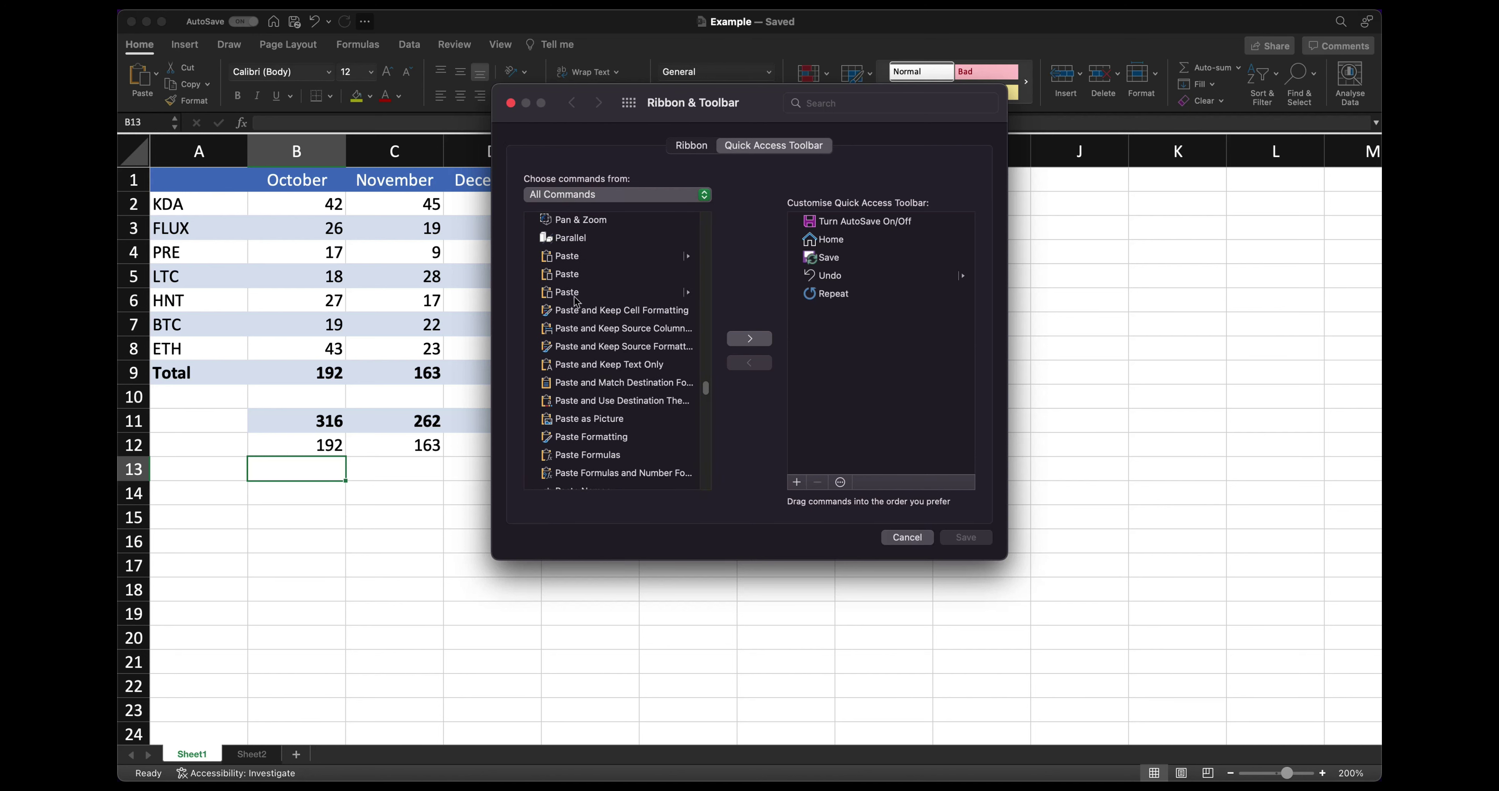
scroll(582, 308, down, 5)
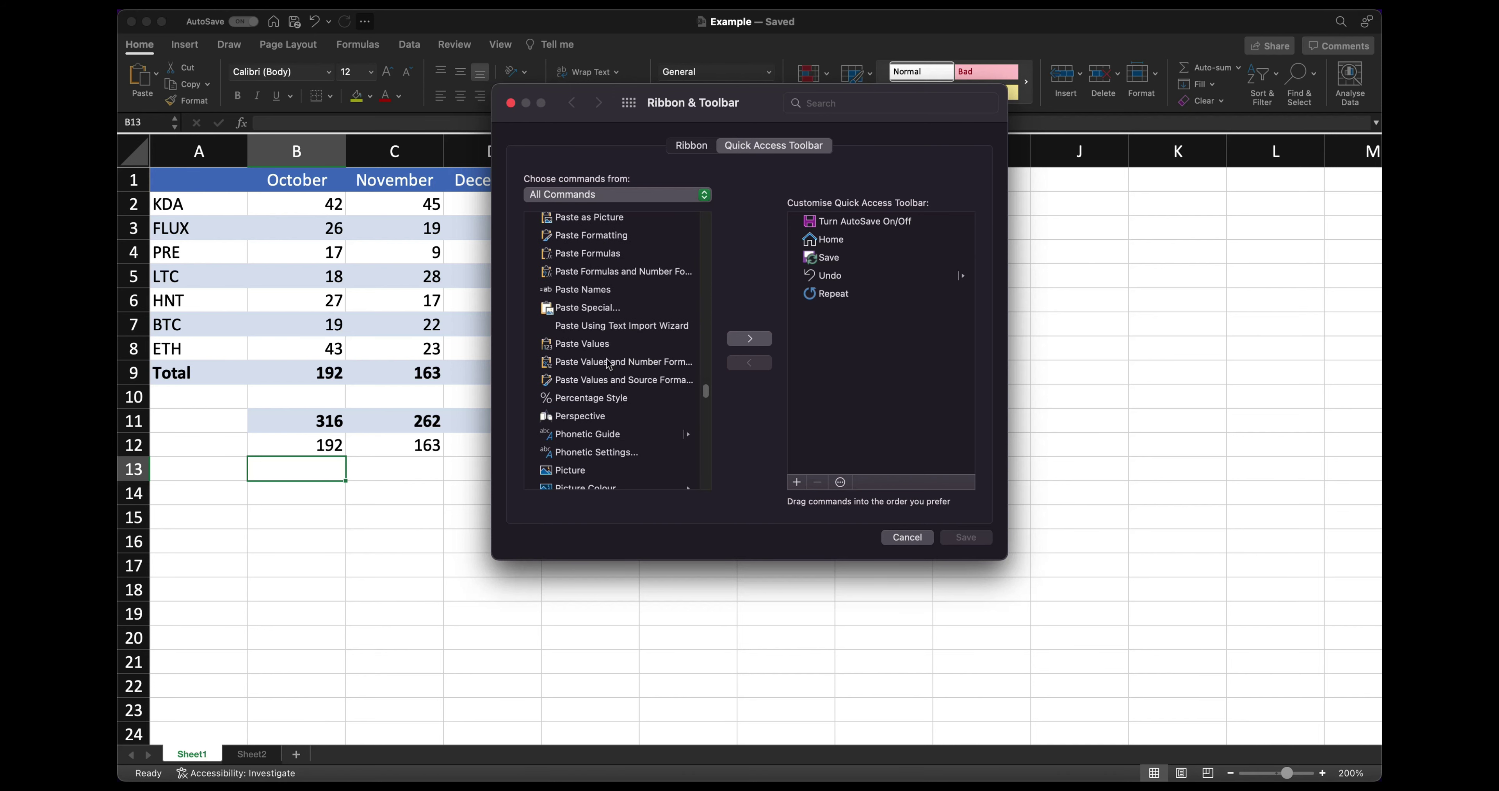
click(595, 346)
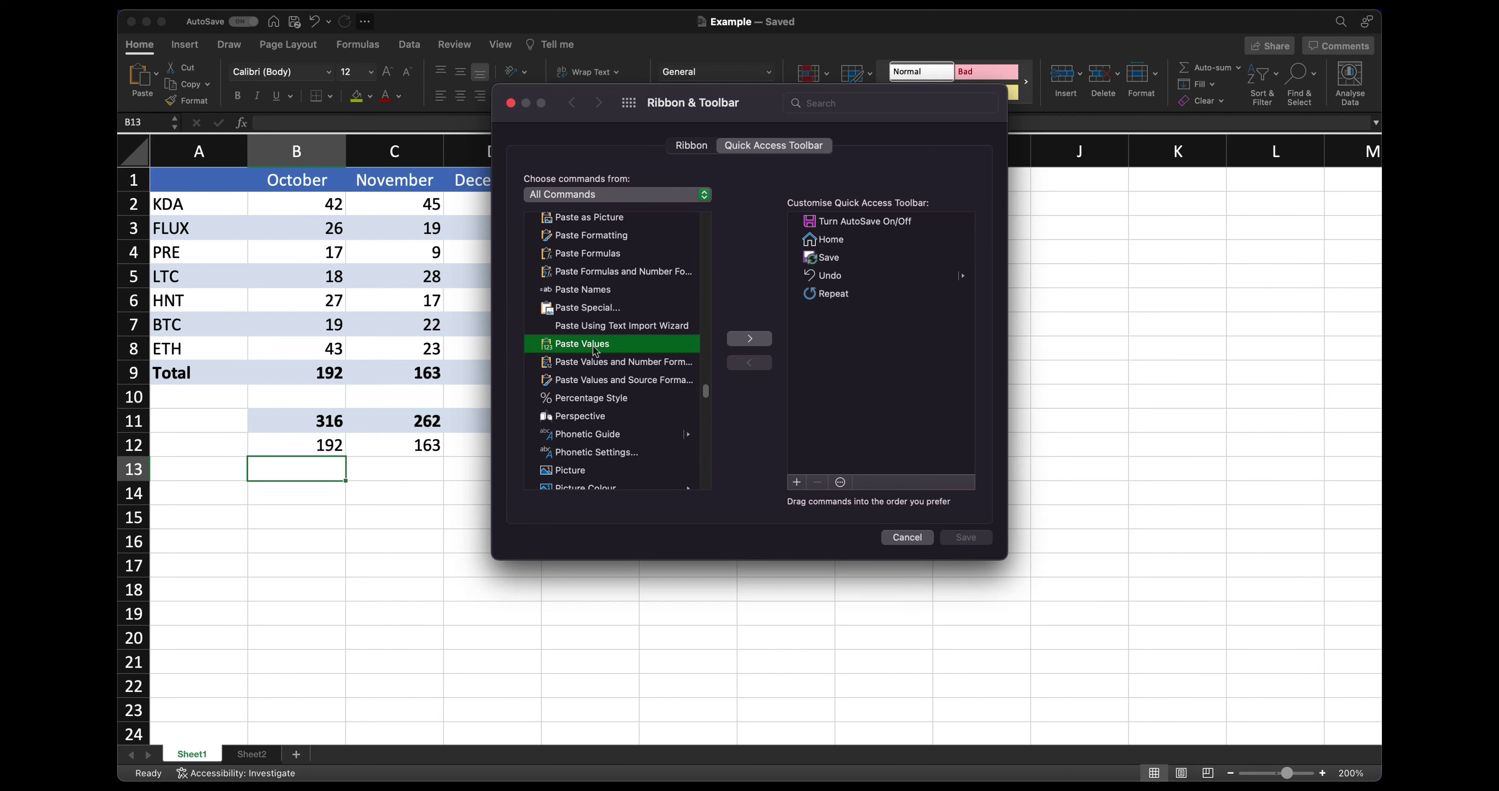
click(757, 340)
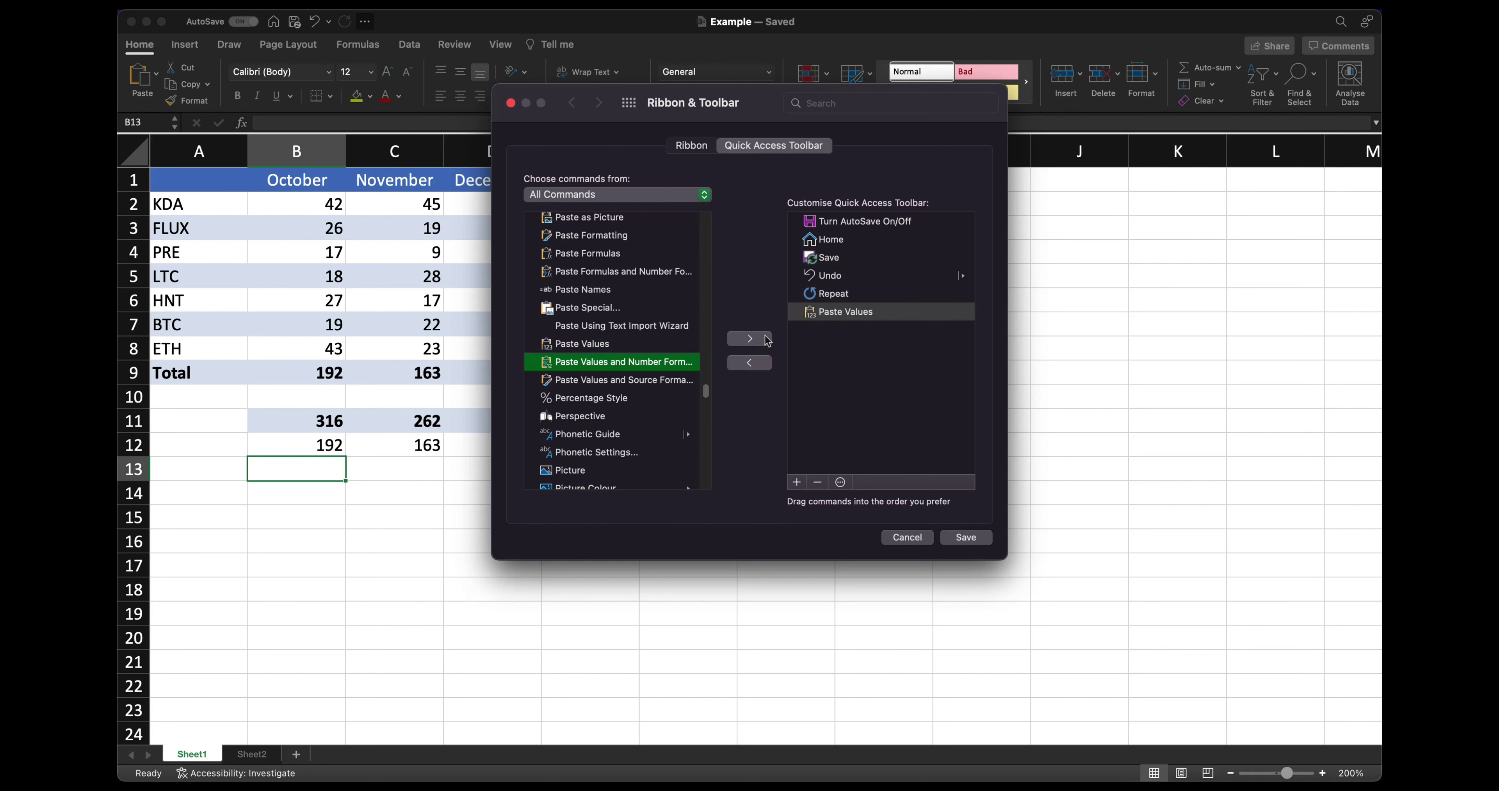
click(964, 537)
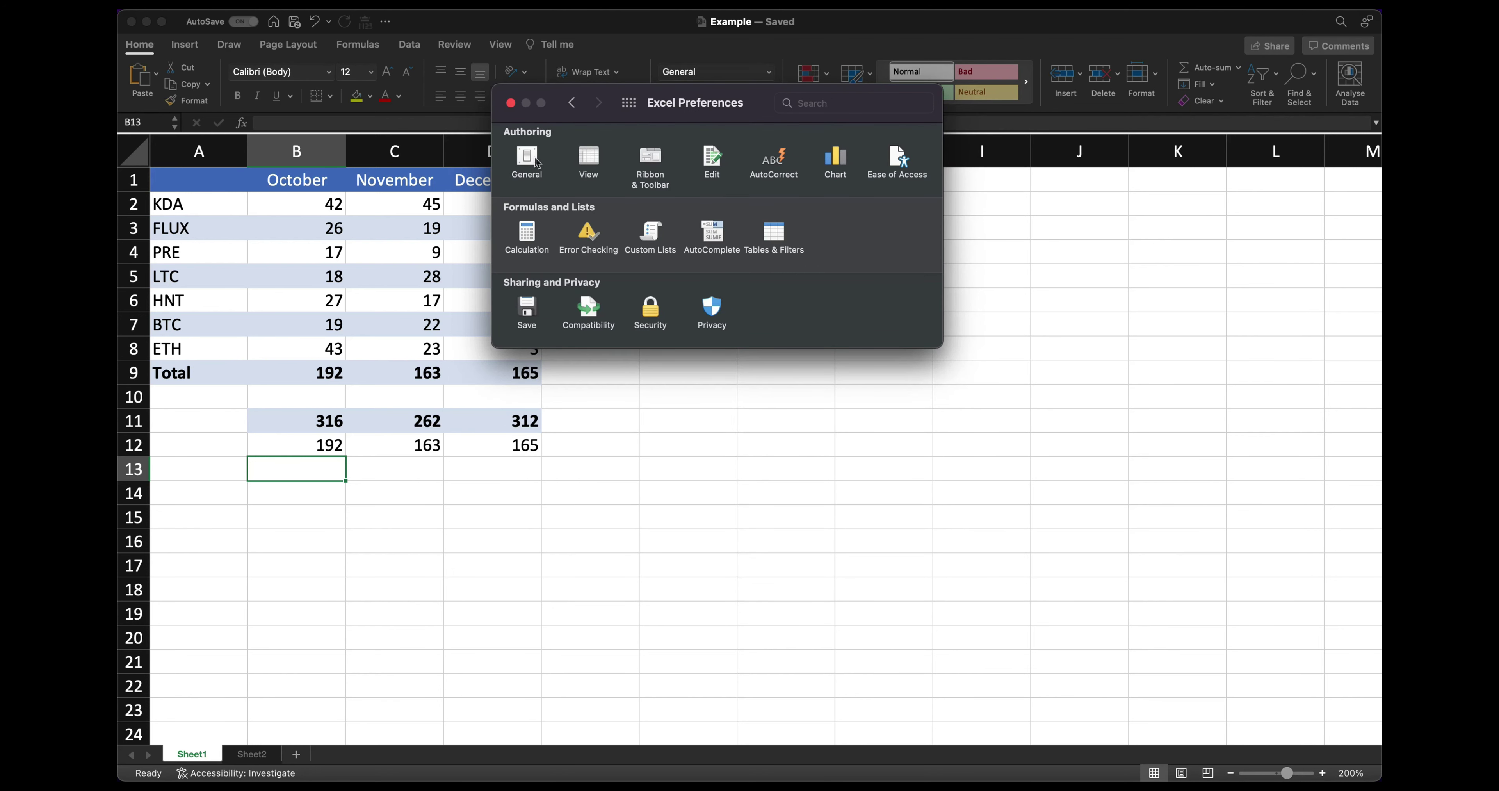
- Close Preferences, then paste B9:D9 into B13 as values with the new Paste Values button
click(511, 103)
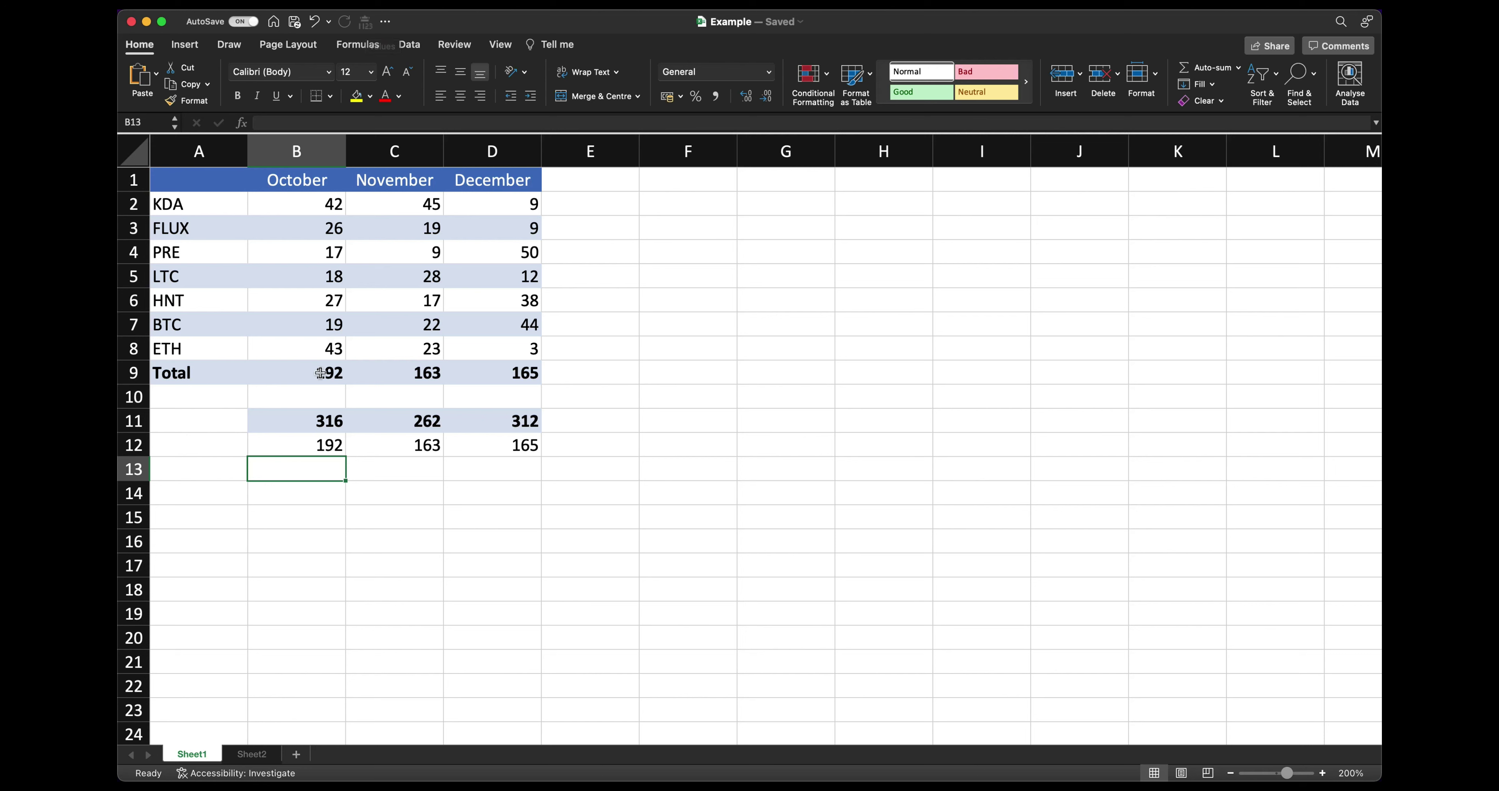
drag(322, 372, 514, 367)
key(super+c)
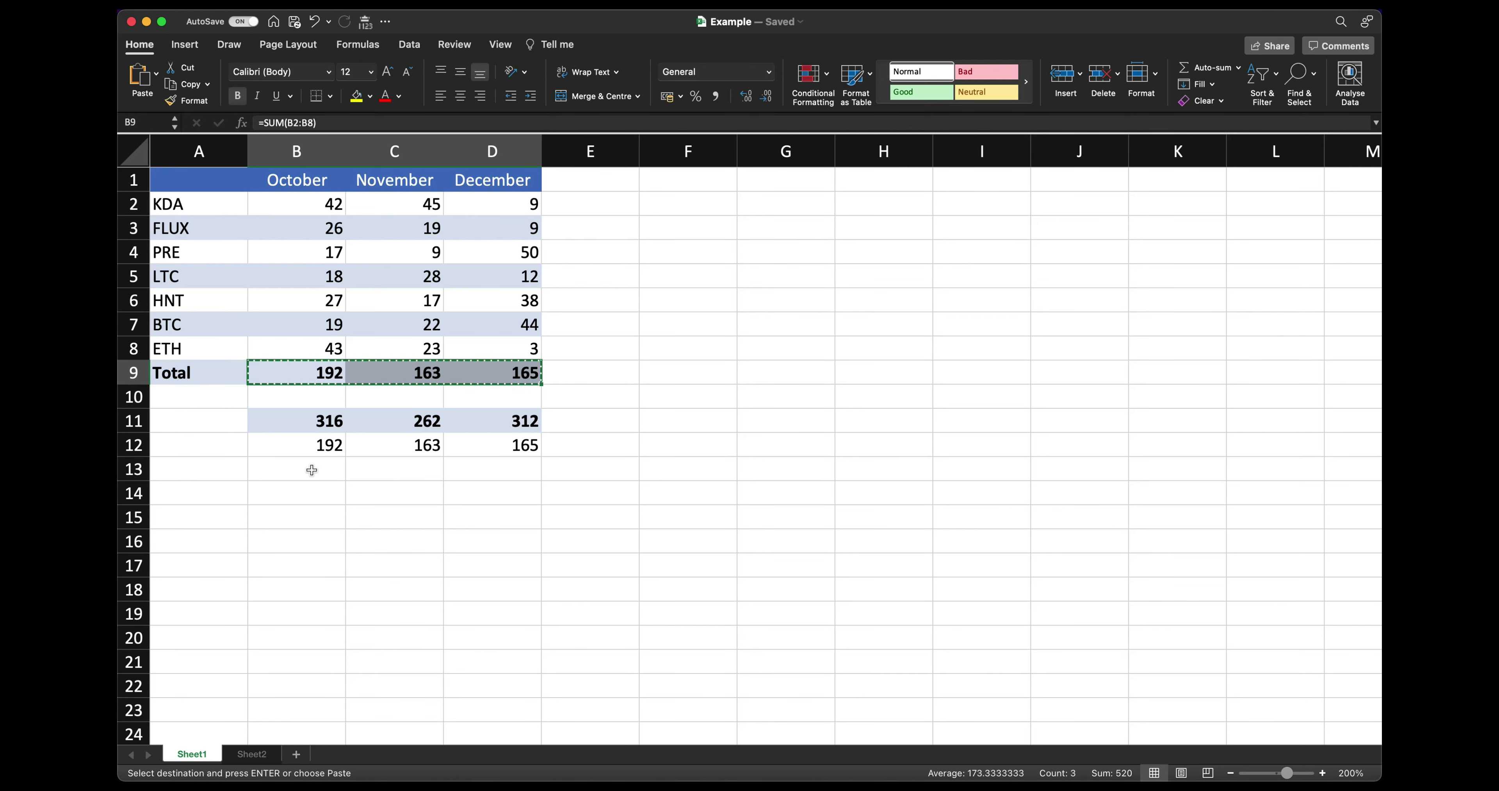
click(311, 470)
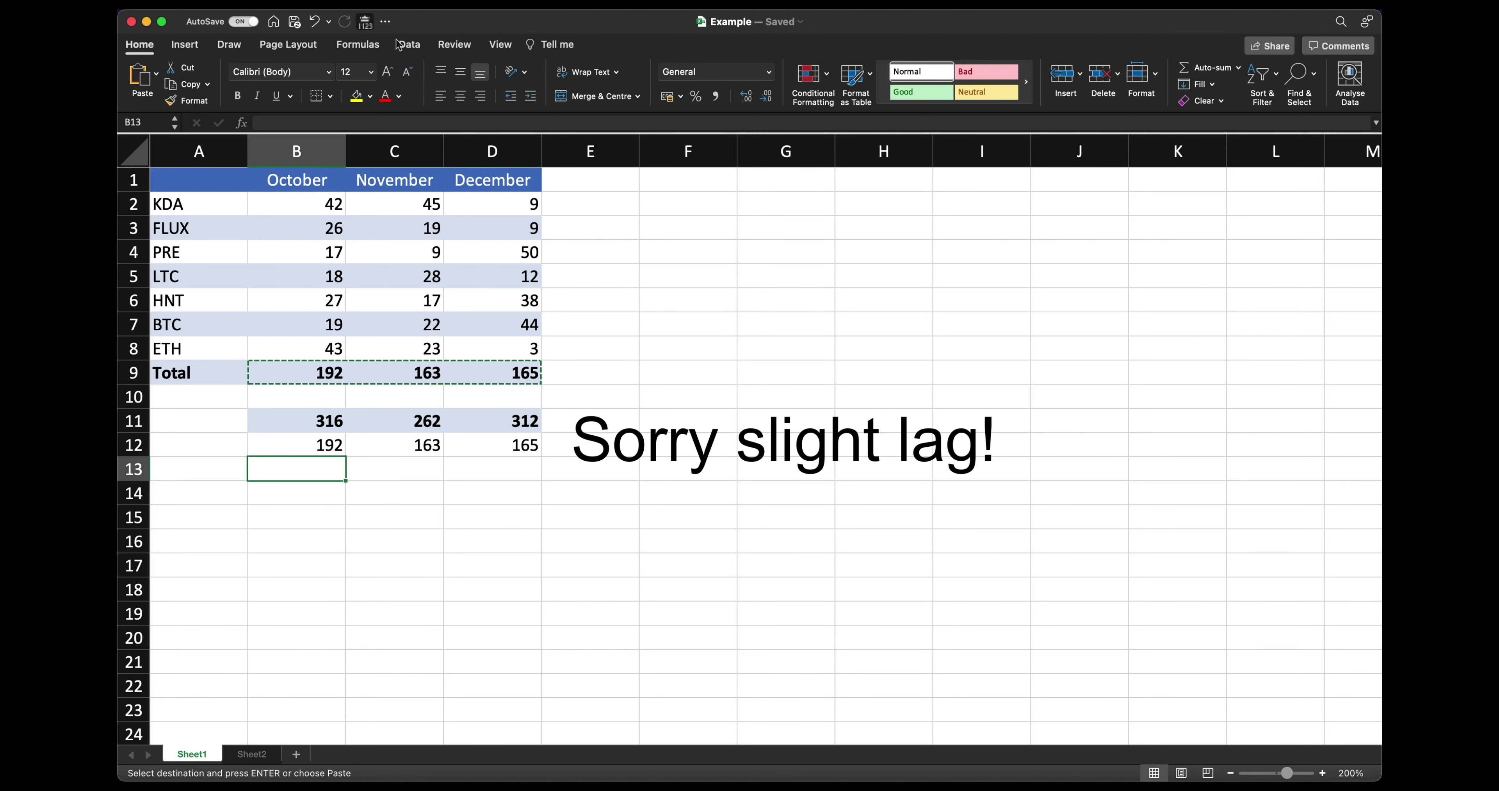
click(364, 24)
click(416, 374)
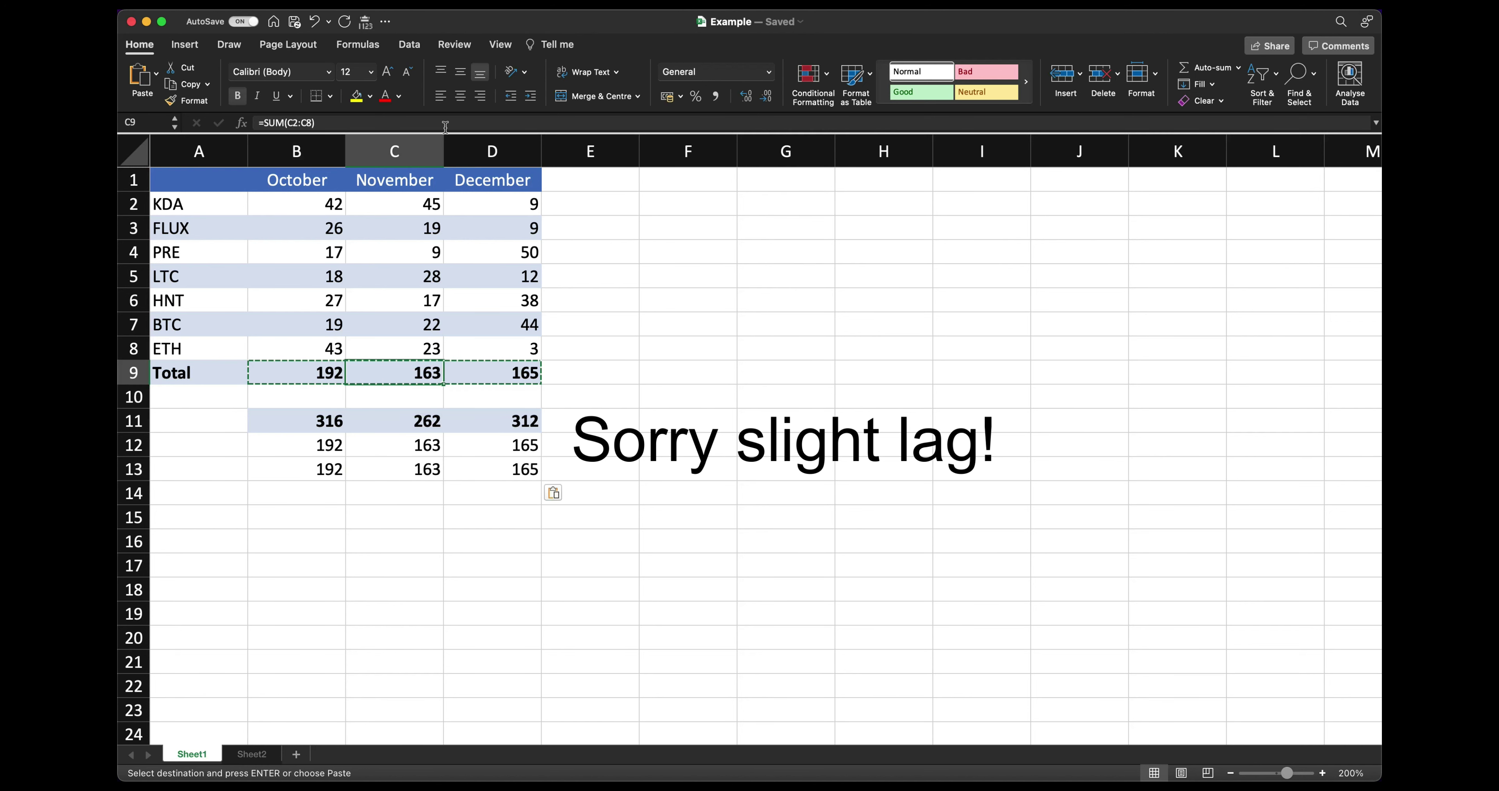
key(Escape)
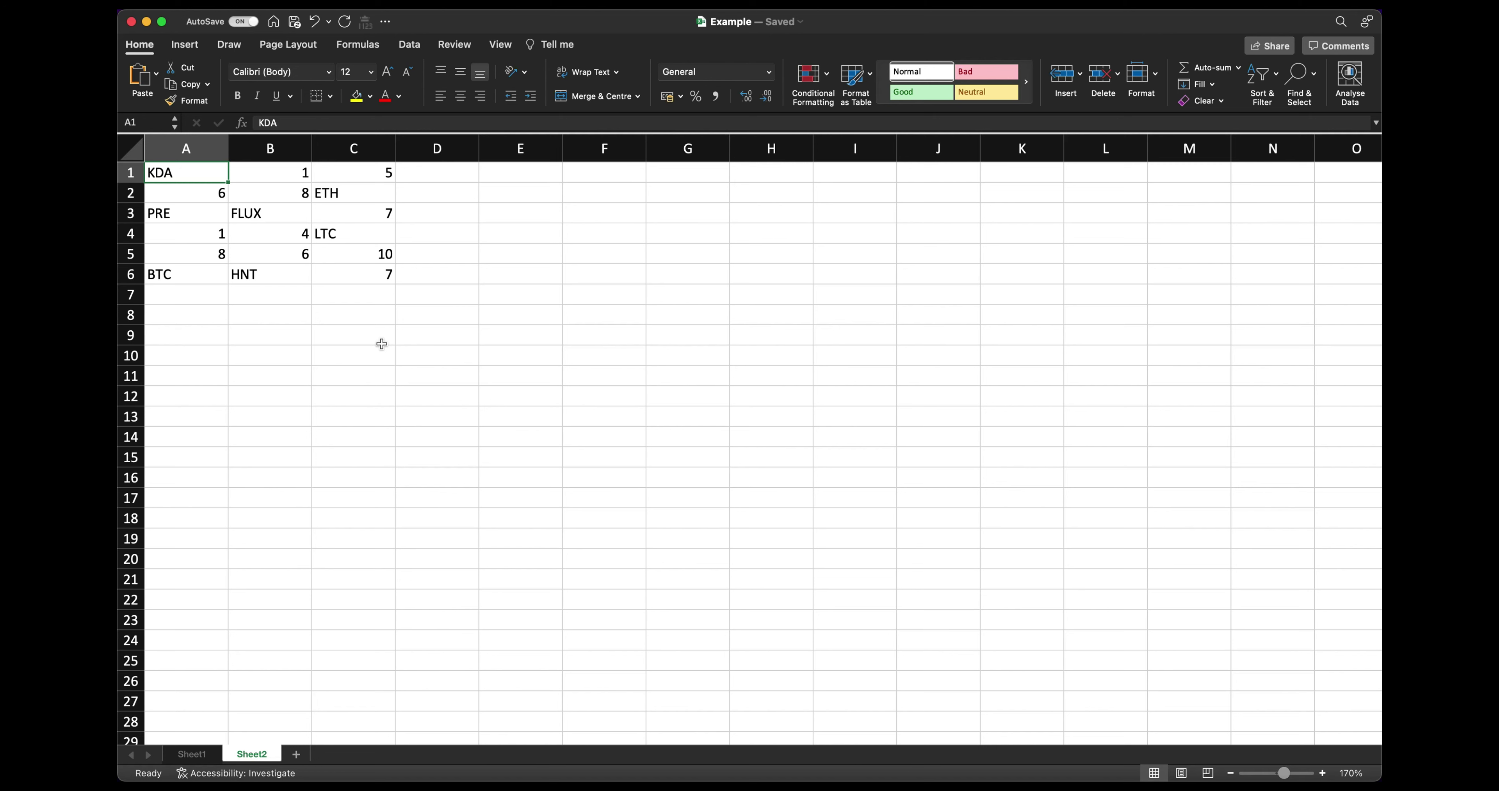
- Copy the Sheet2 range A1:C6 and select E1 as the destination
shift+click(376, 273)
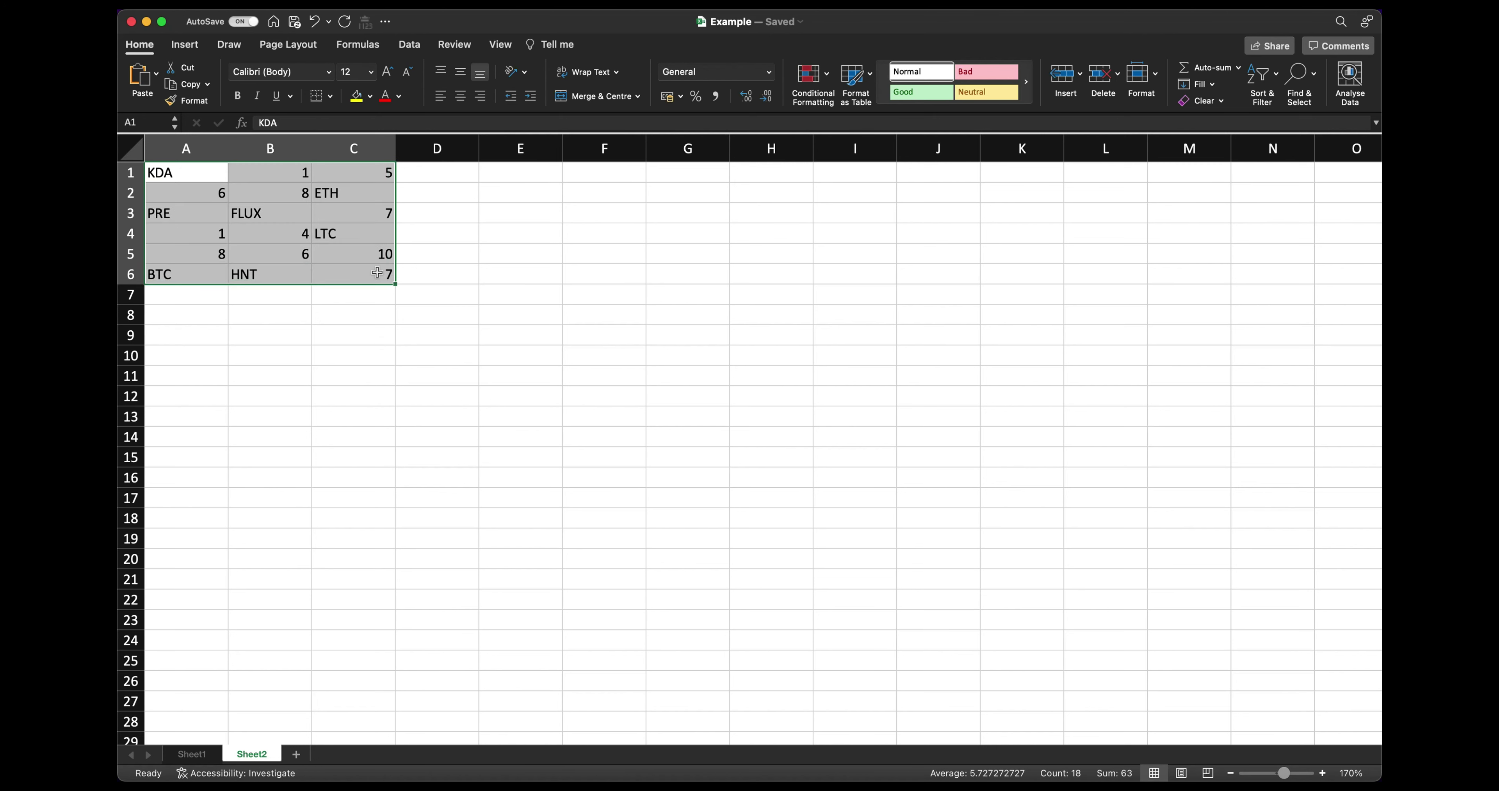
key(super+c)
click(493, 173)
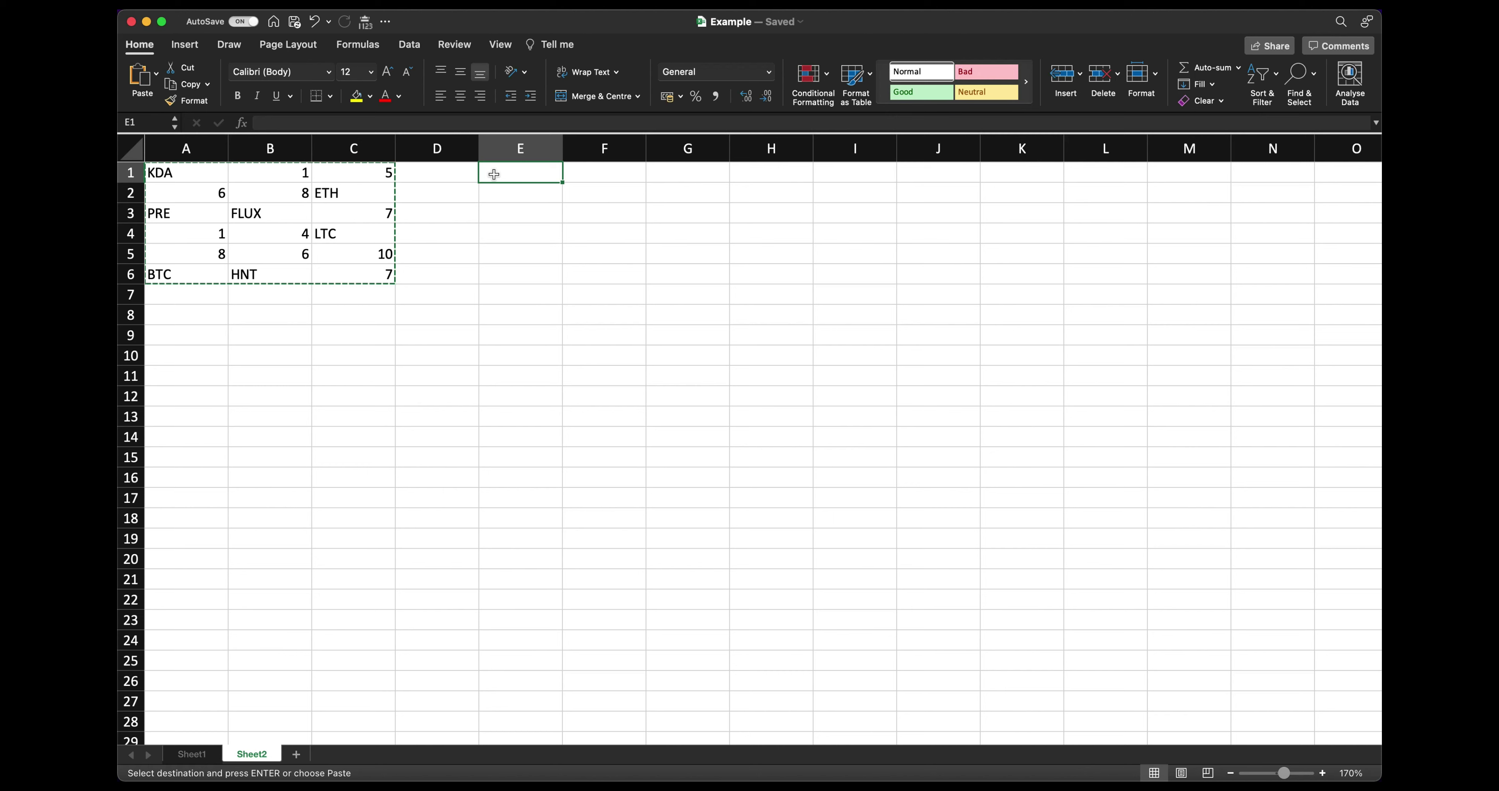
- Paste Special at E1 with Values and the Add operation, keeping only the numbers
key(ctrl+super+v)
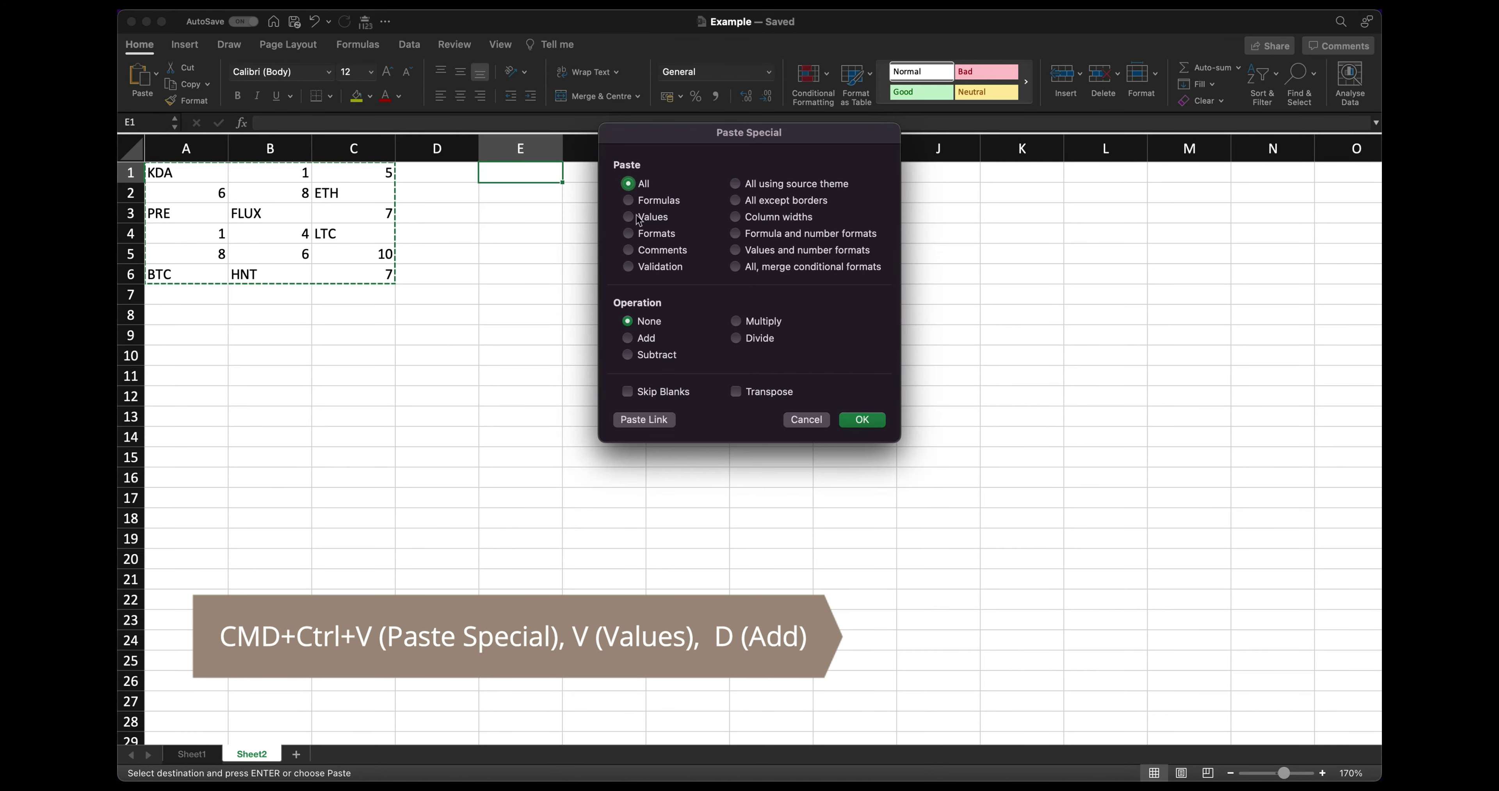
click(628, 216)
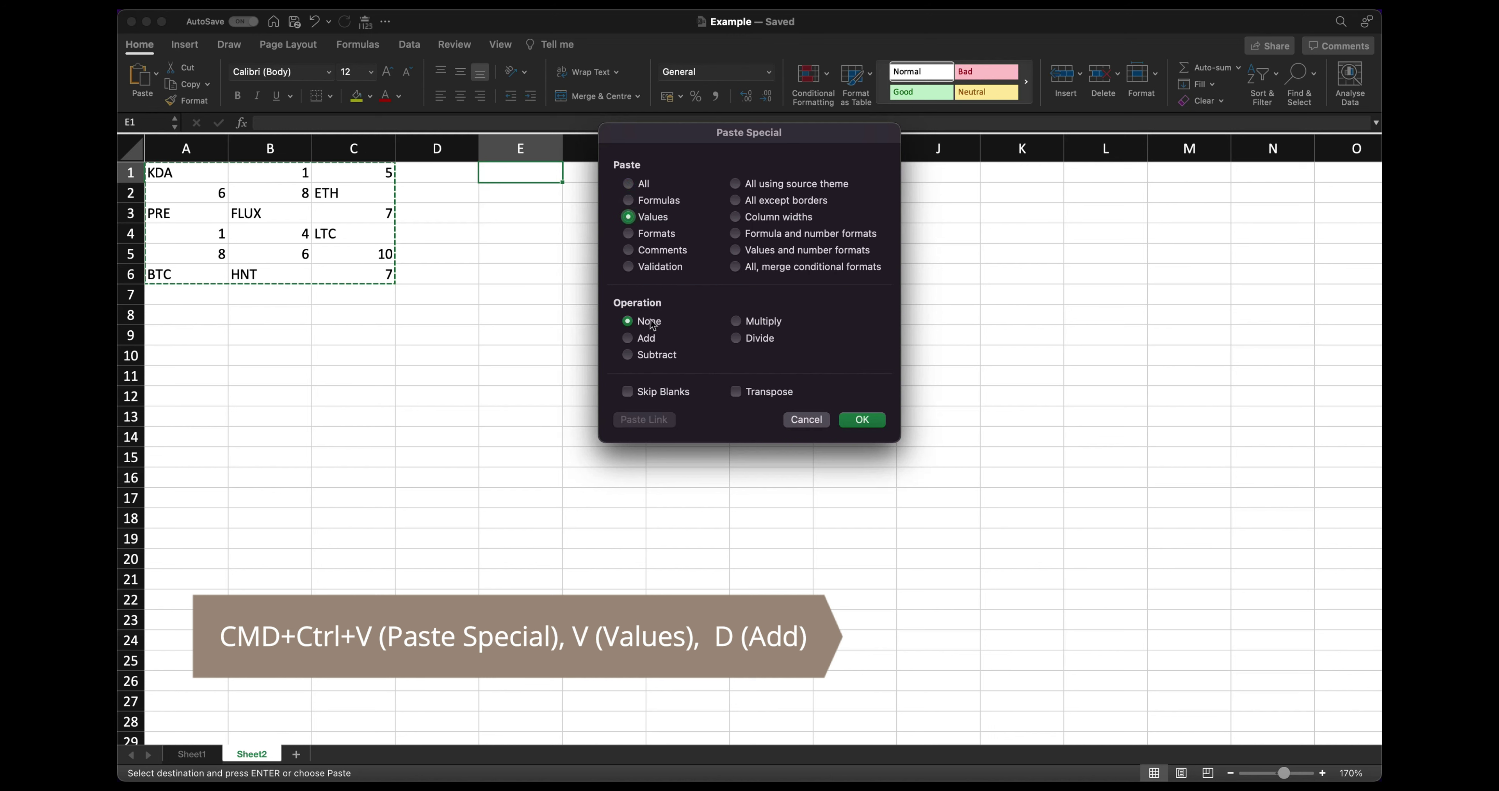
click(647, 339)
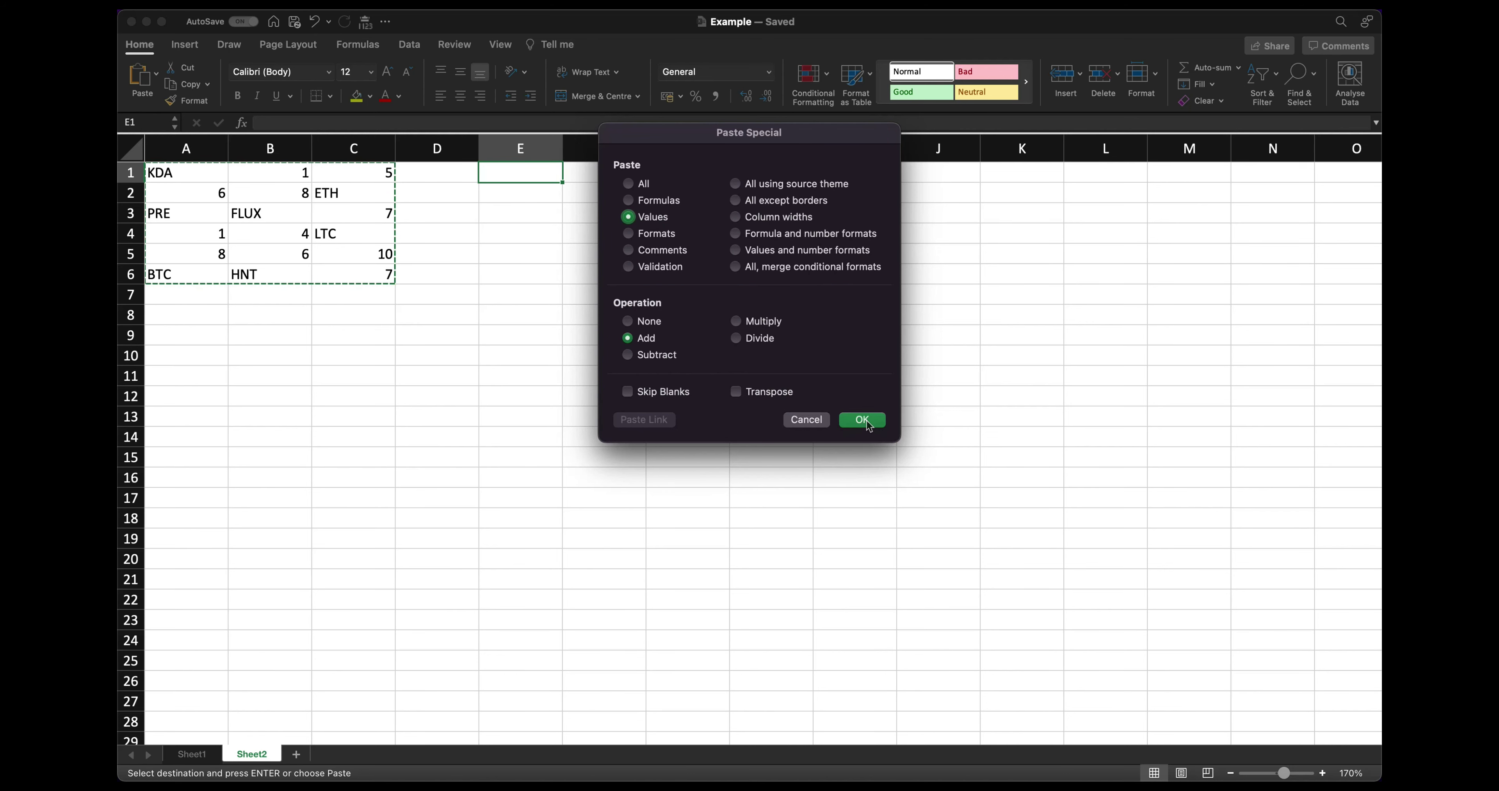
click(866, 420)
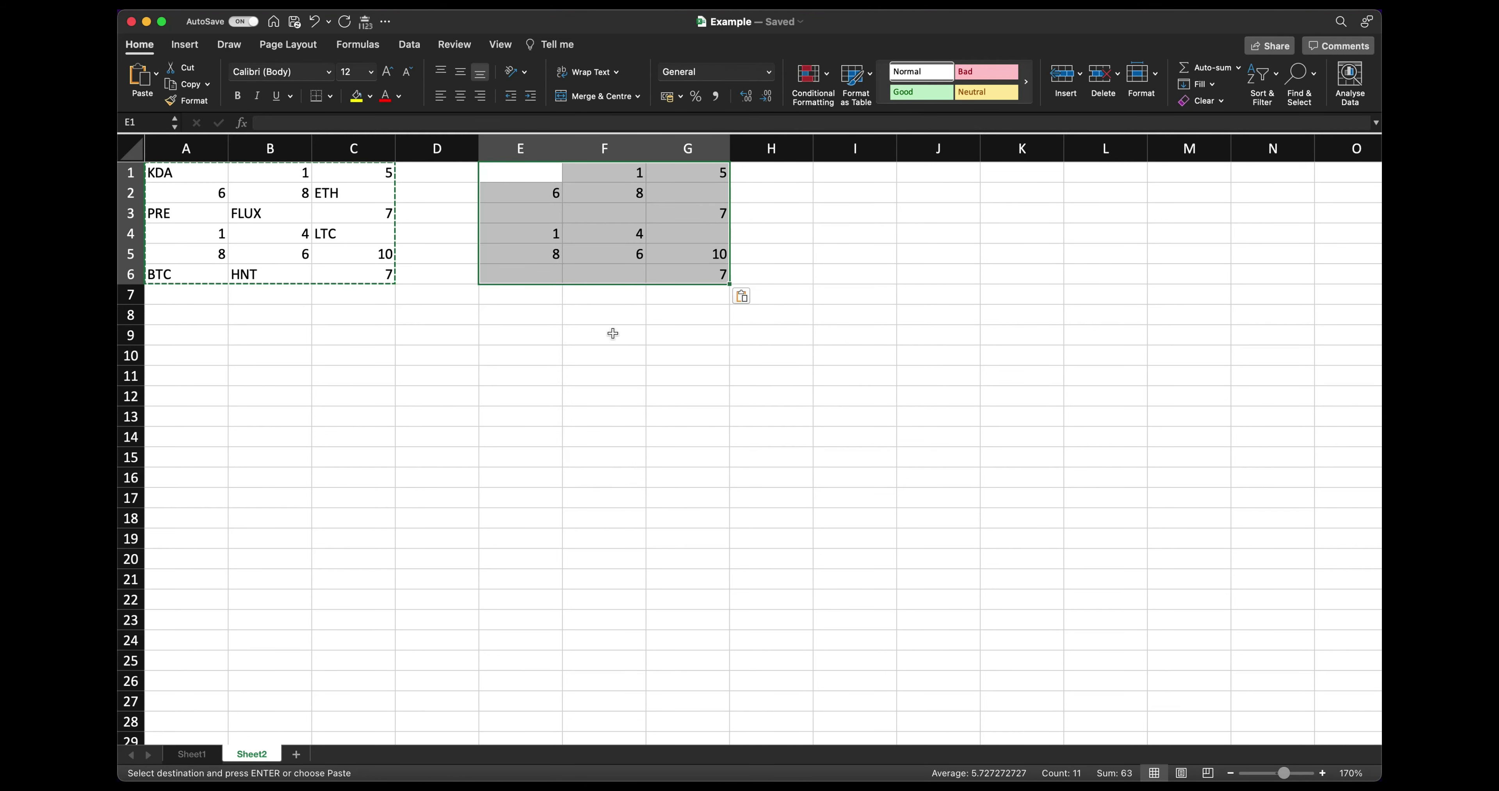